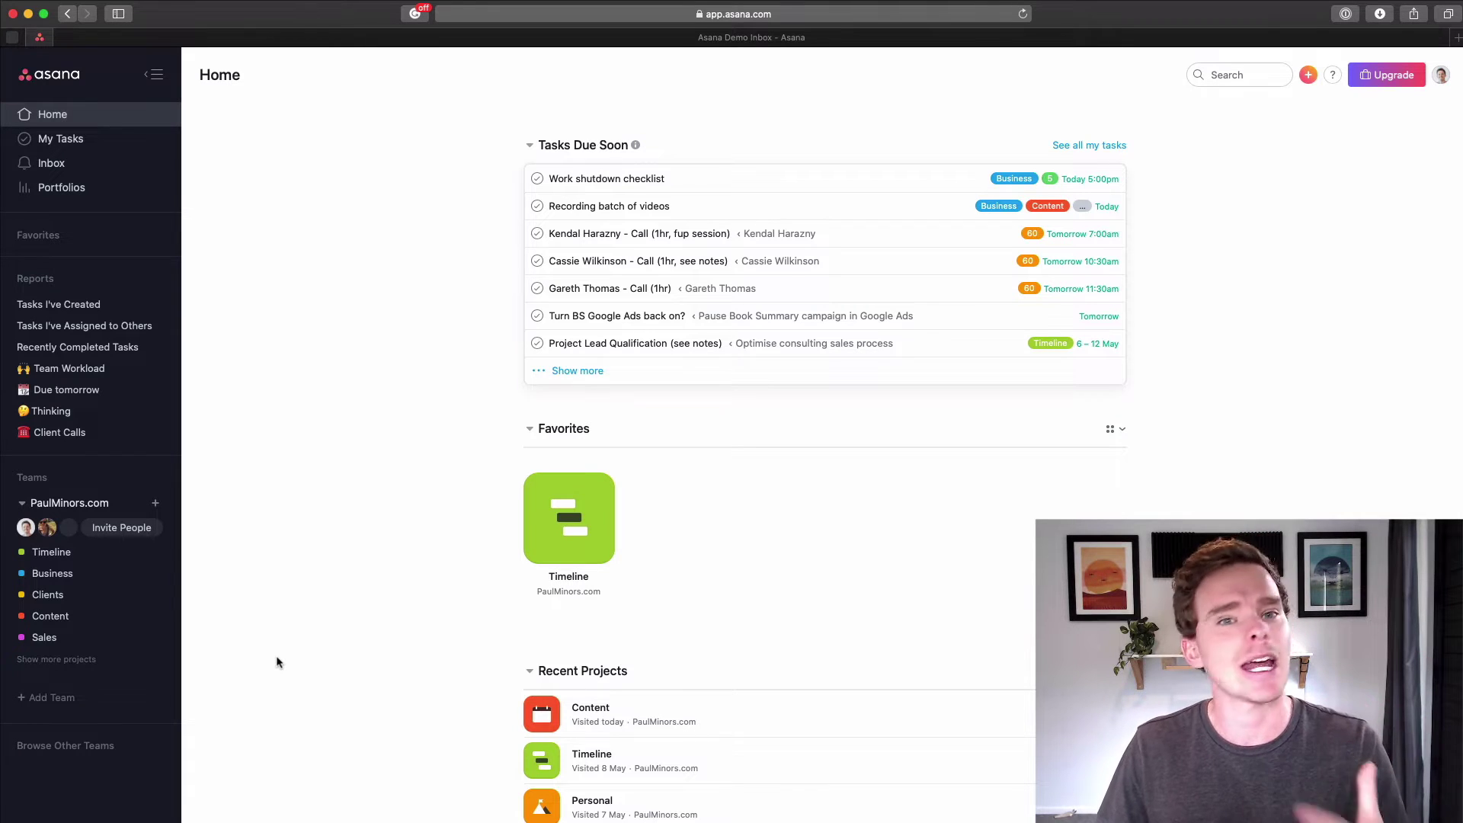
Search for the teammate by name and open their personal task list from People results
{"action": "scroll", "coordinate": [284, 655], "scroll_direction": "down", "scroll_amount": 1}
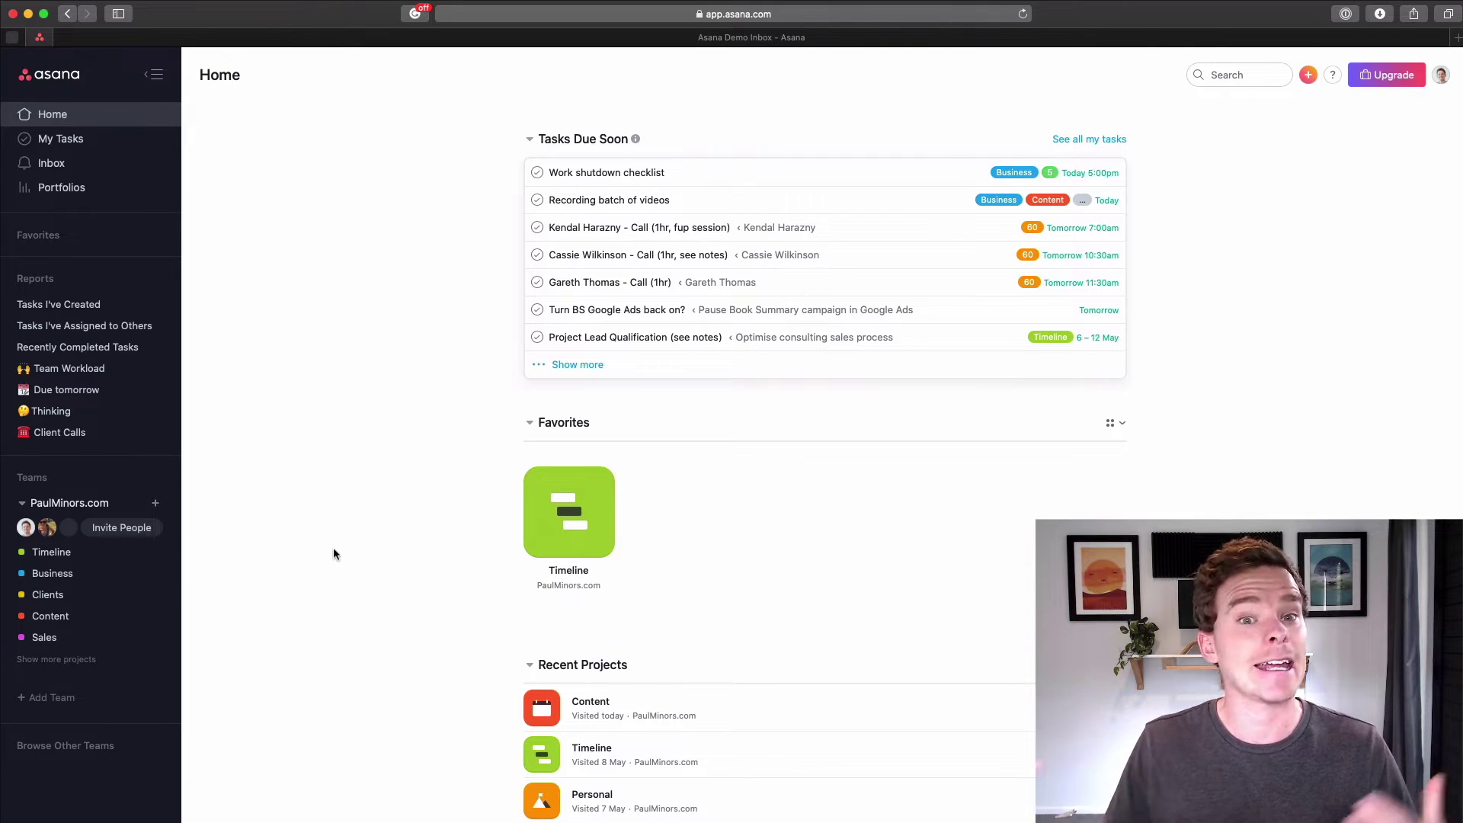
{"action": "left_click", "coordinate": [1219, 74]}
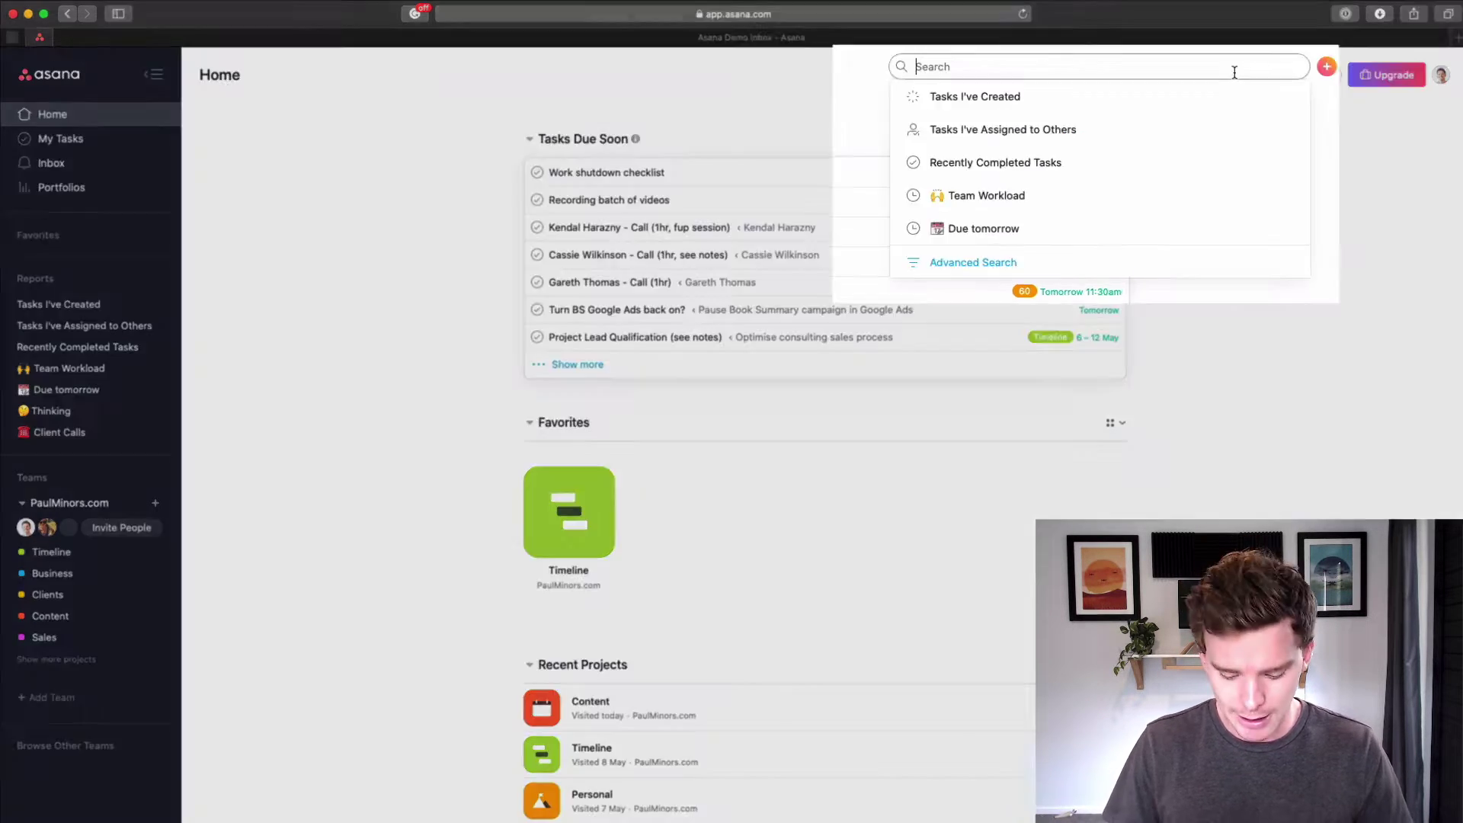
{"action": "type", "text": "hayley"}
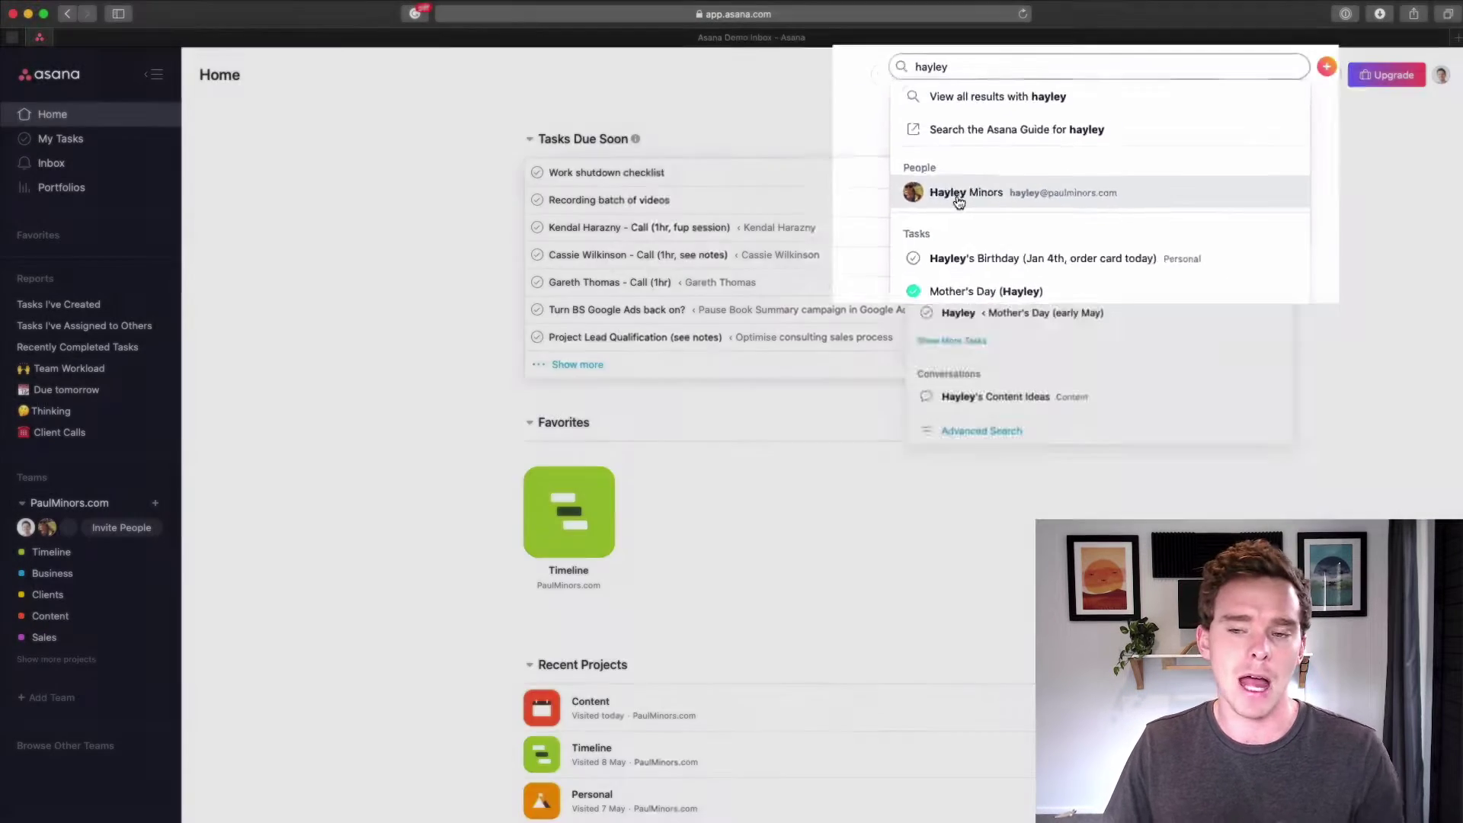
{"action": "left_click", "coordinate": [959, 194]}
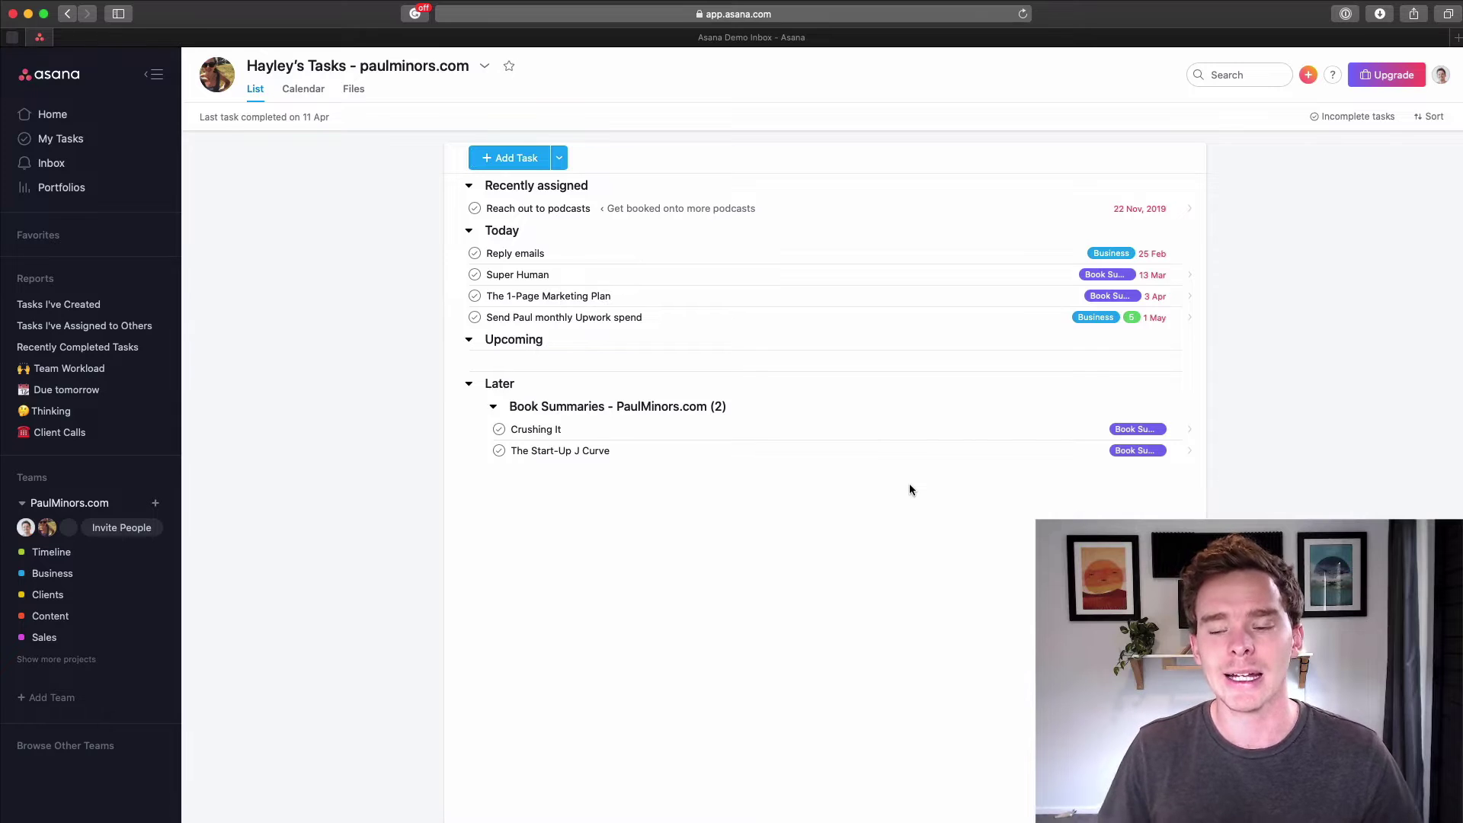
Start an Advanced Search filtered to tasks assigned to the two teammates
{"action": "left_click", "coordinate": [1226, 76]}
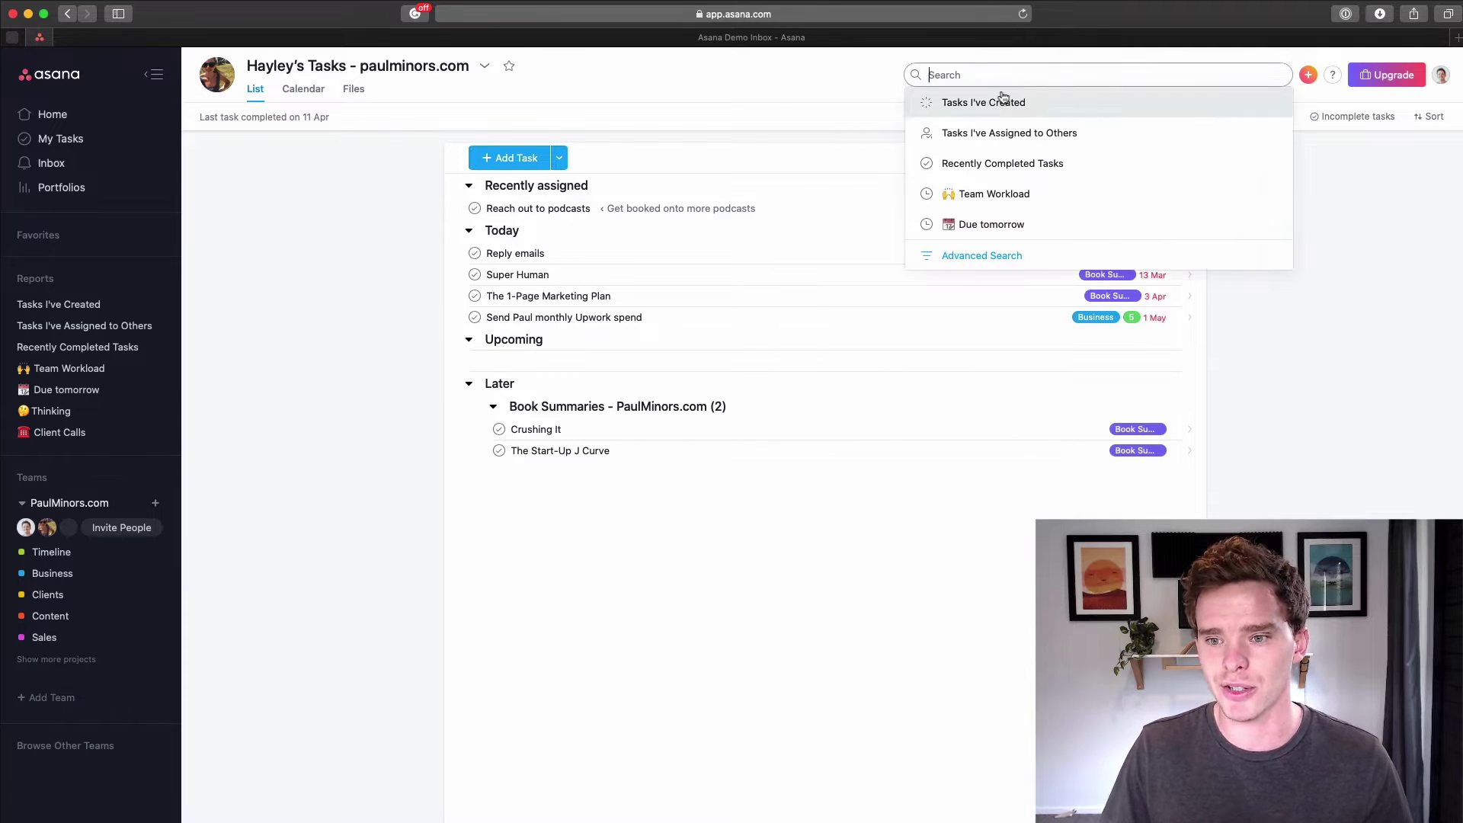
{"action": "left_click", "coordinate": [980, 267]}
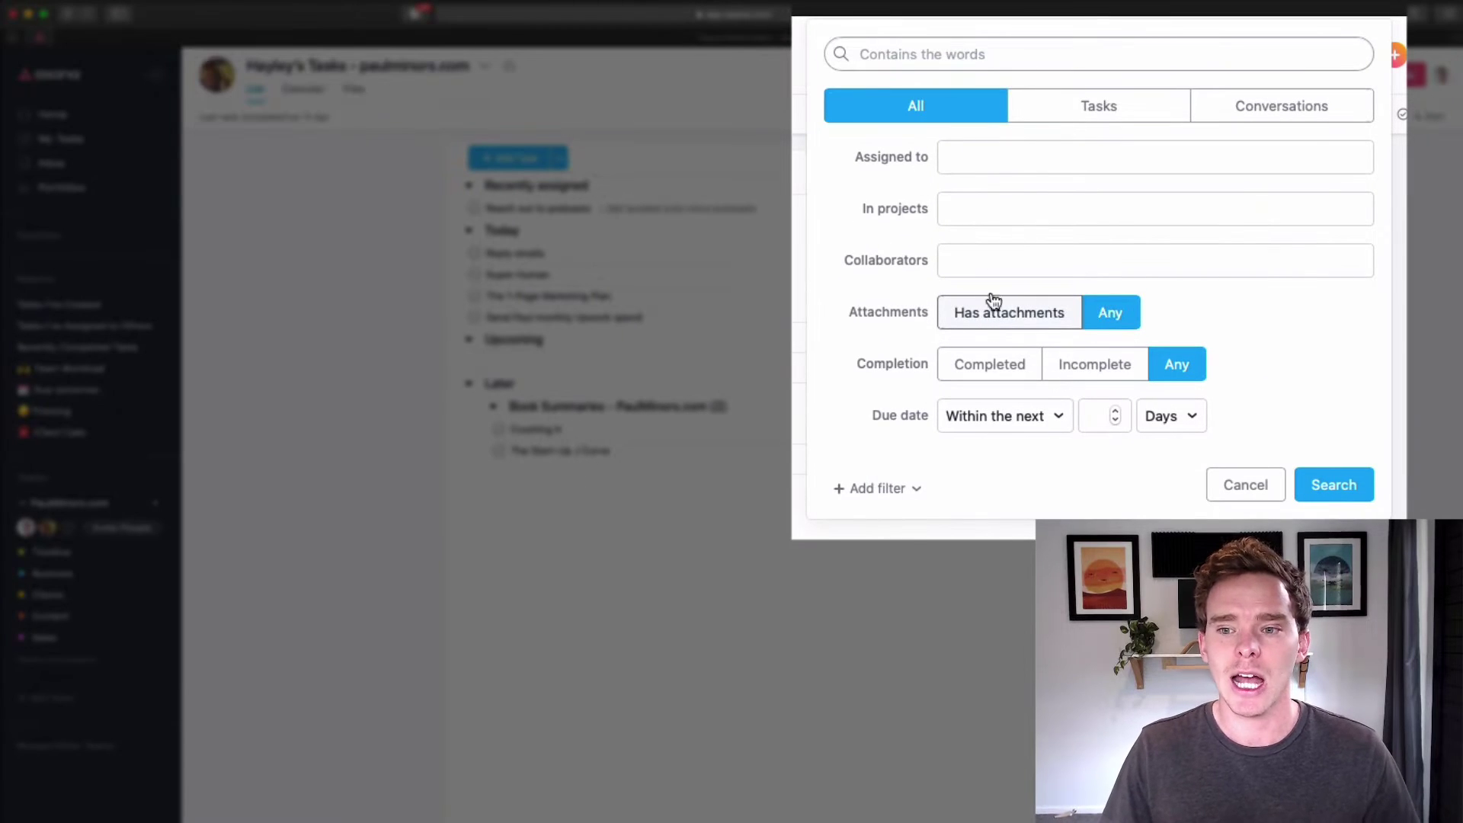
{"action": "left_click", "coordinate": [1036, 151]}
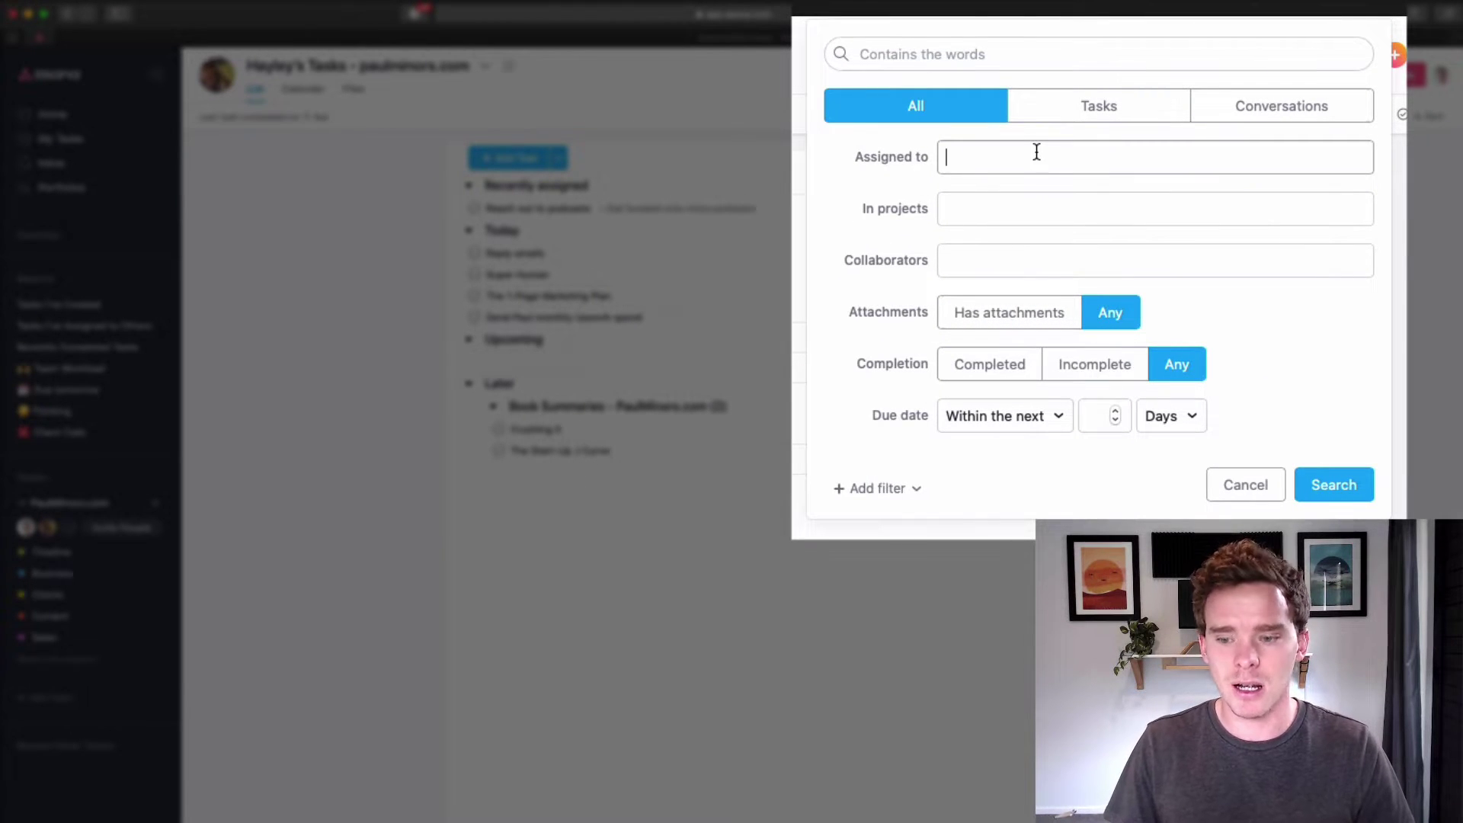
{"action": "type", "text": "hayl"}
{"action": "key", "text": "Return"}
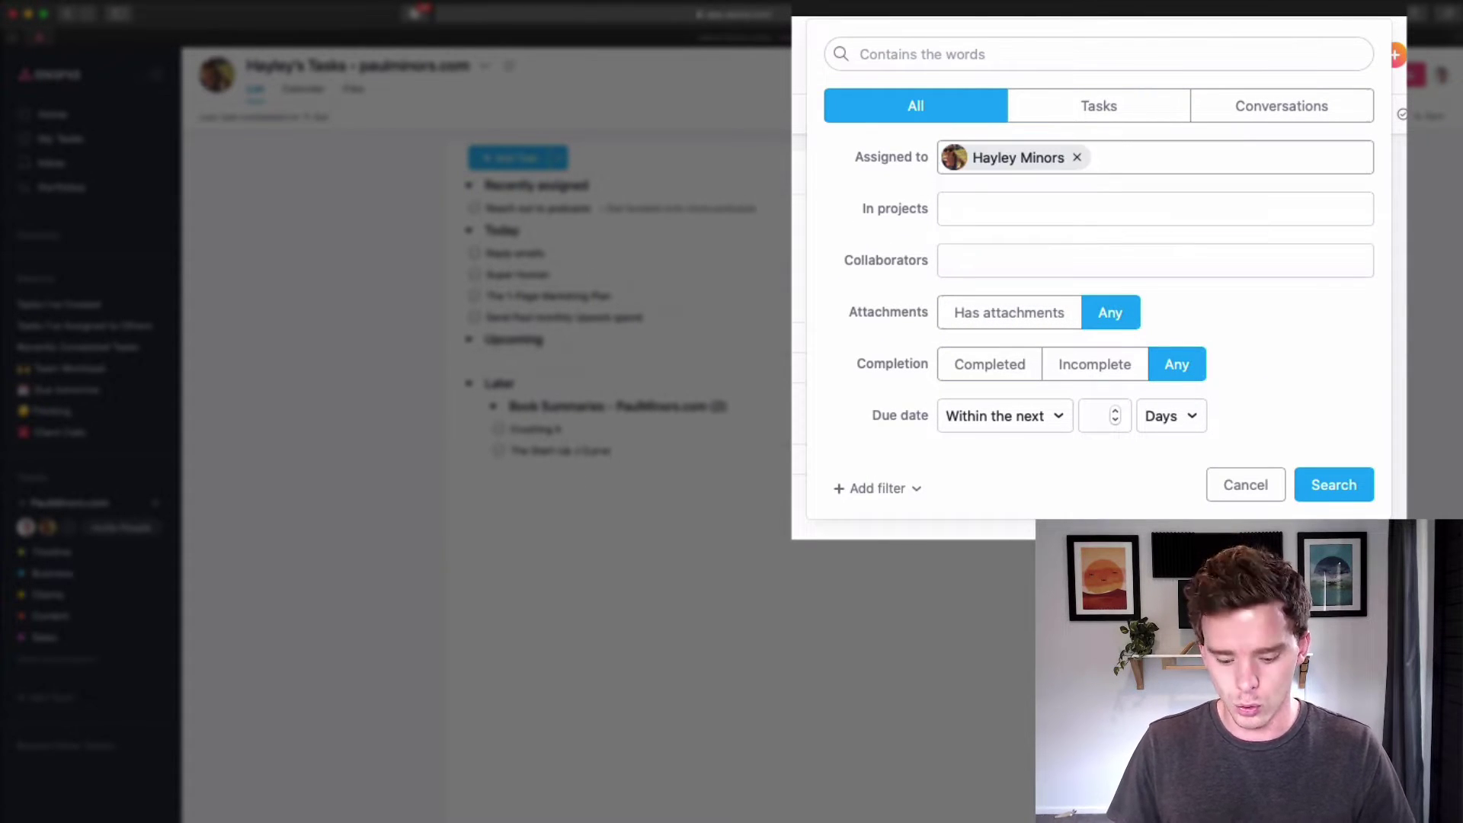
{"action": "type", "text": "ange"}
{"action": "key", "text": "Return"}
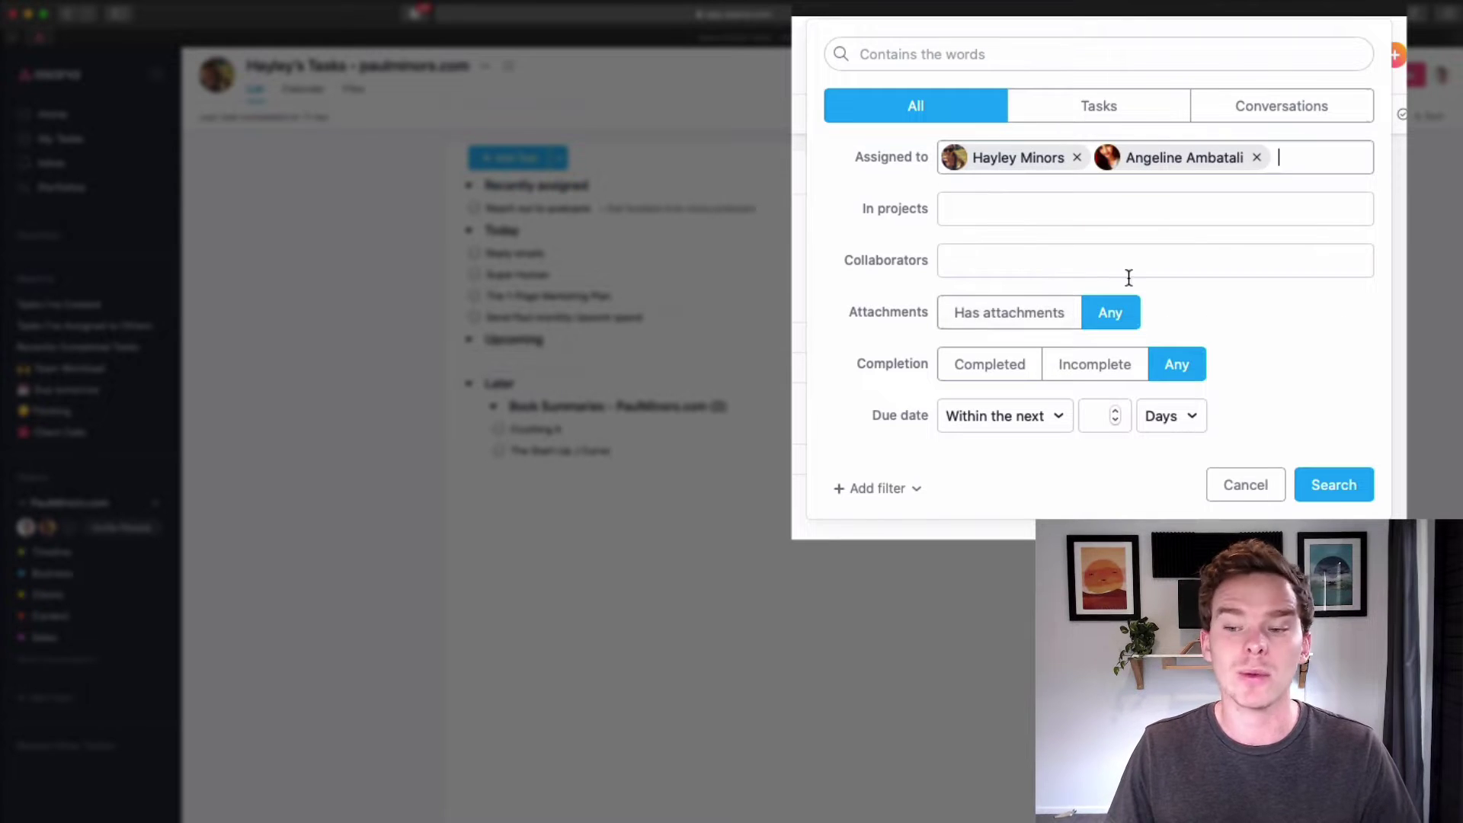
Limit results to incomplete tasks, run the search sorted by assignee, and go to Team Workload
{"action": "left_click", "coordinate": [1081, 365]}
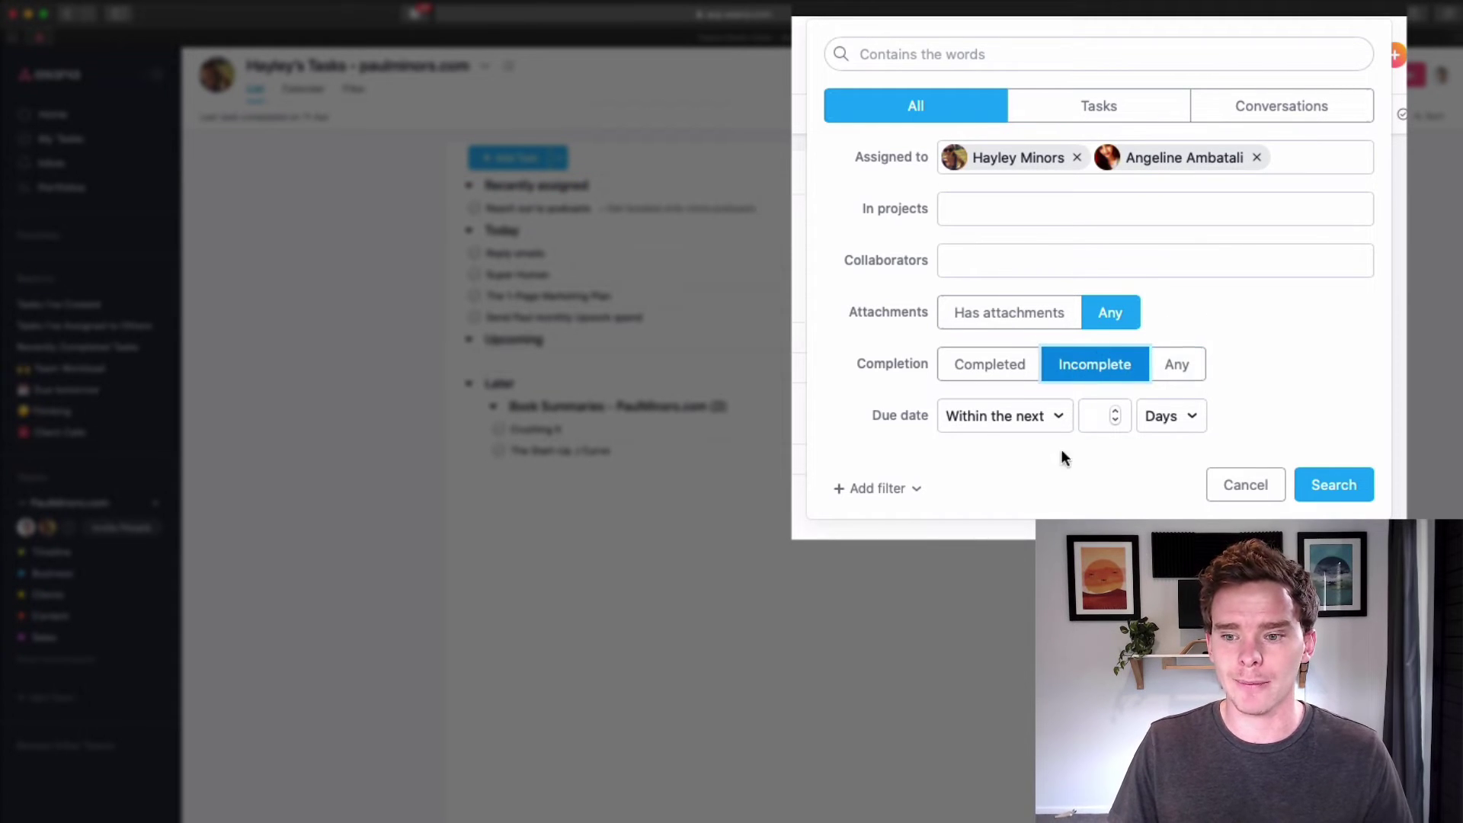
{"action": "left_click", "coordinate": [1097, 416]}
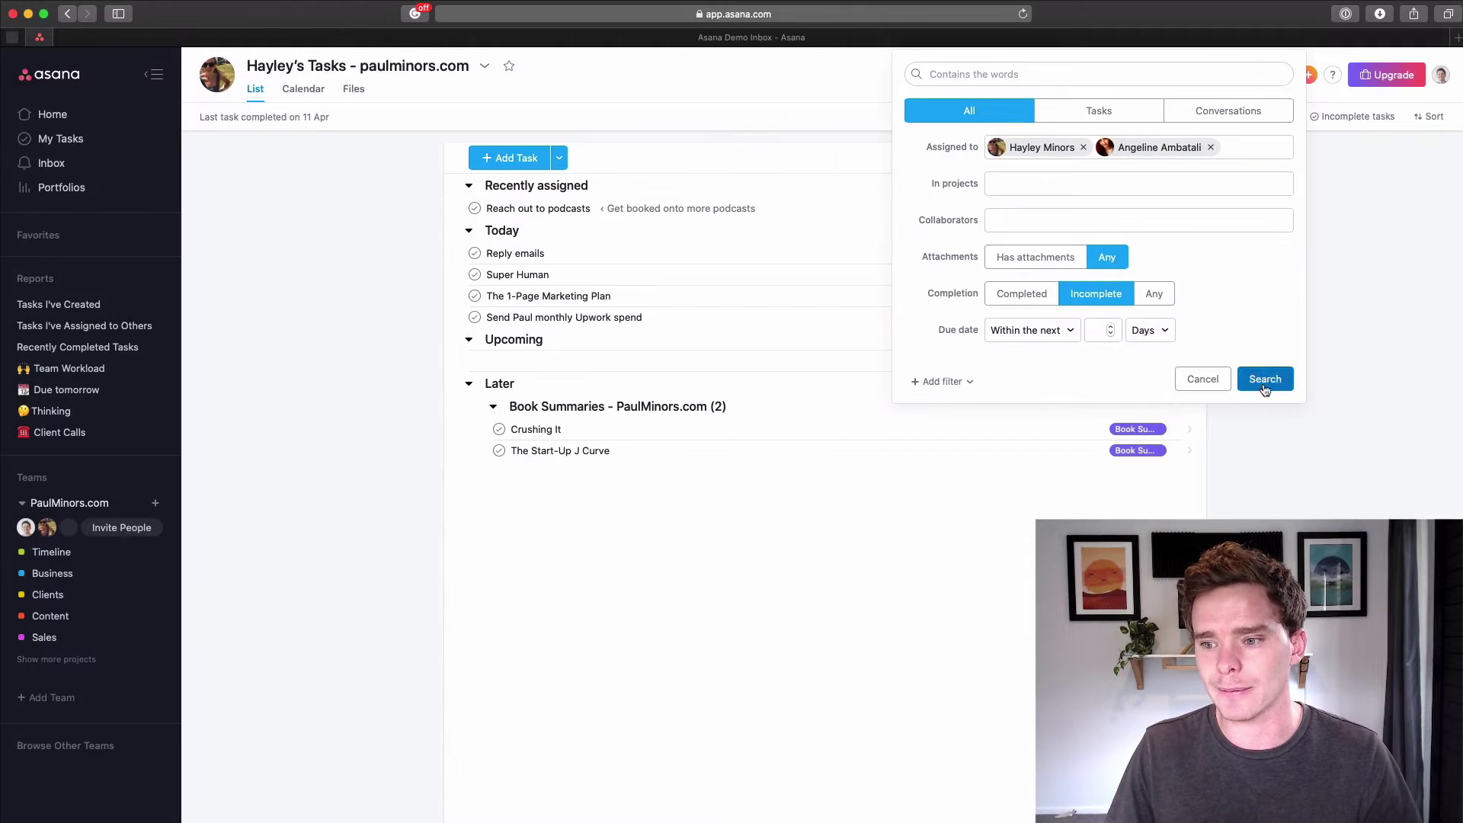
{"action": "left_click", "coordinate": [1265, 379]}
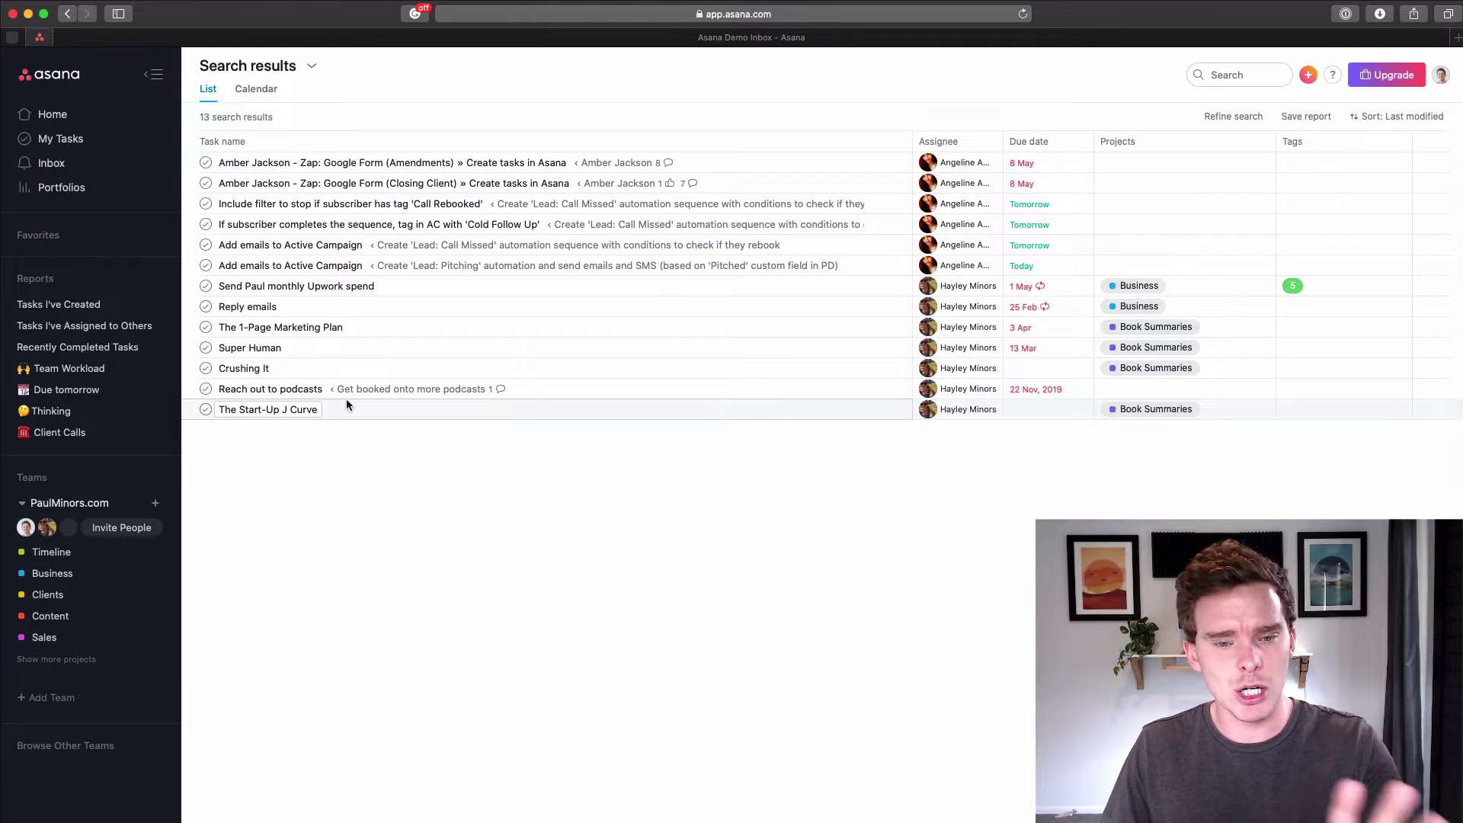
{"action": "left_click", "coordinate": [1340, 207]}
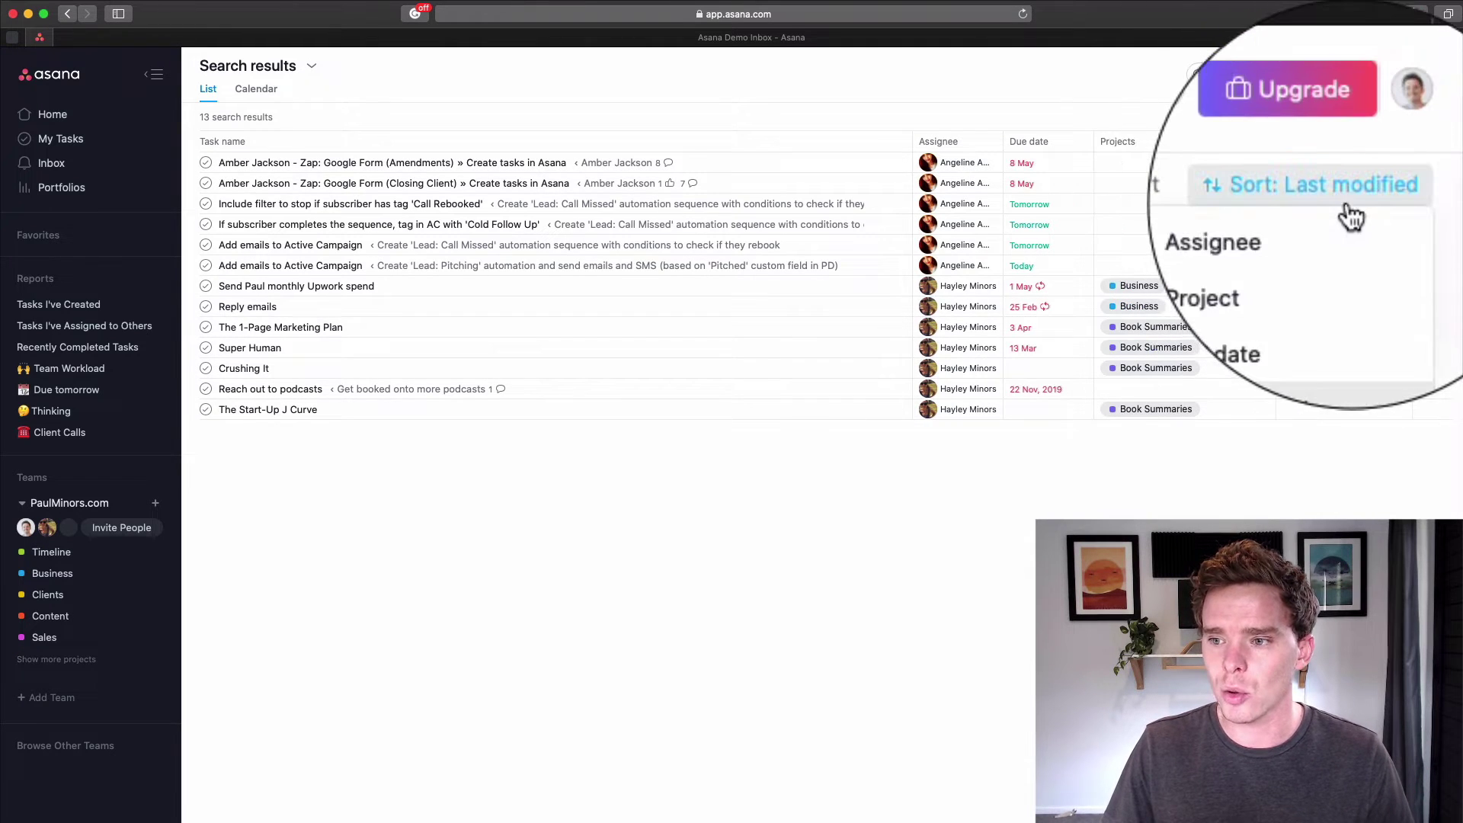
{"action": "left_click", "coordinate": [1292, 214]}
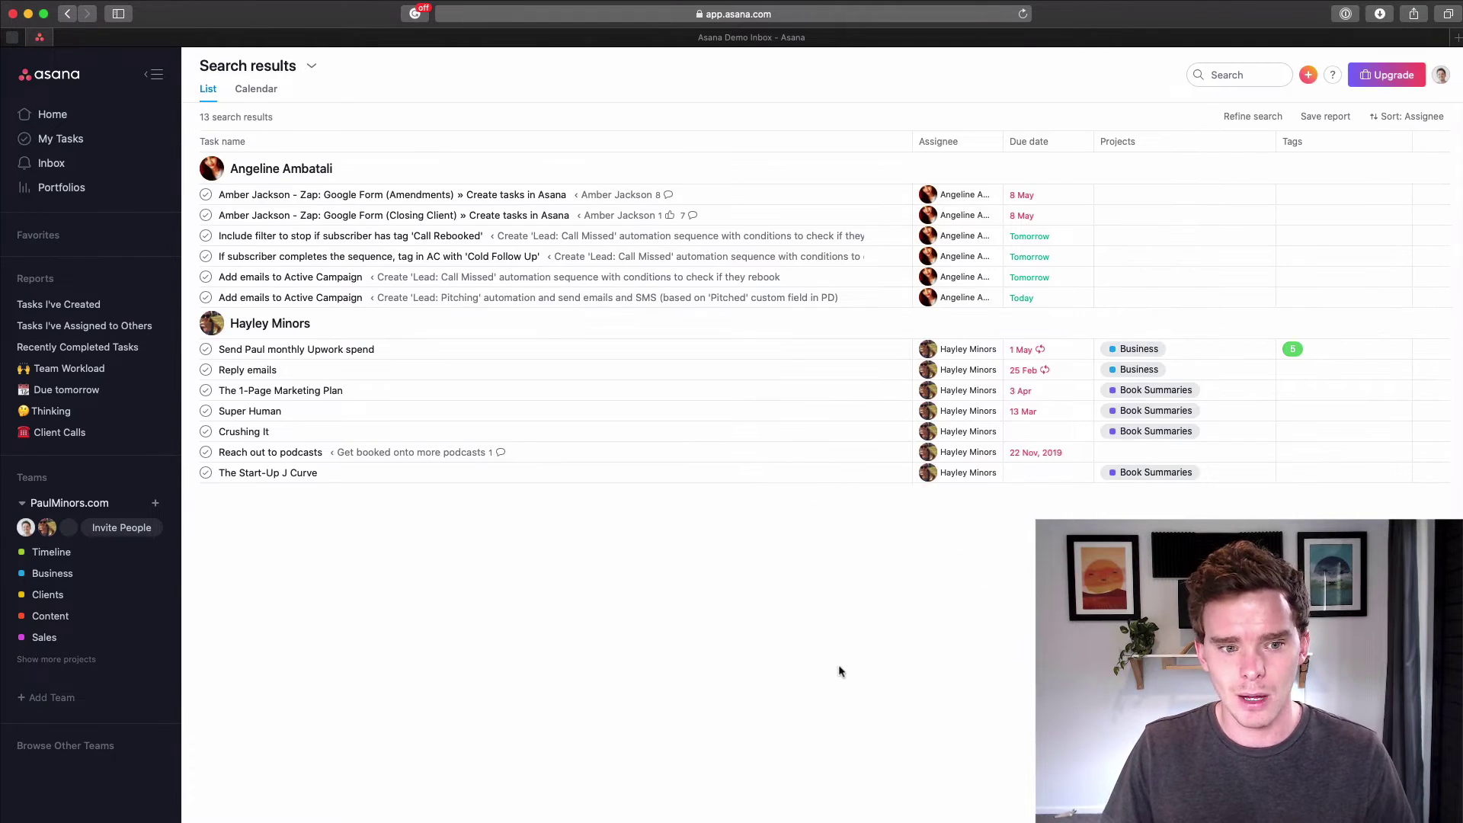
{"action": "left_click", "coordinate": [78, 372]}
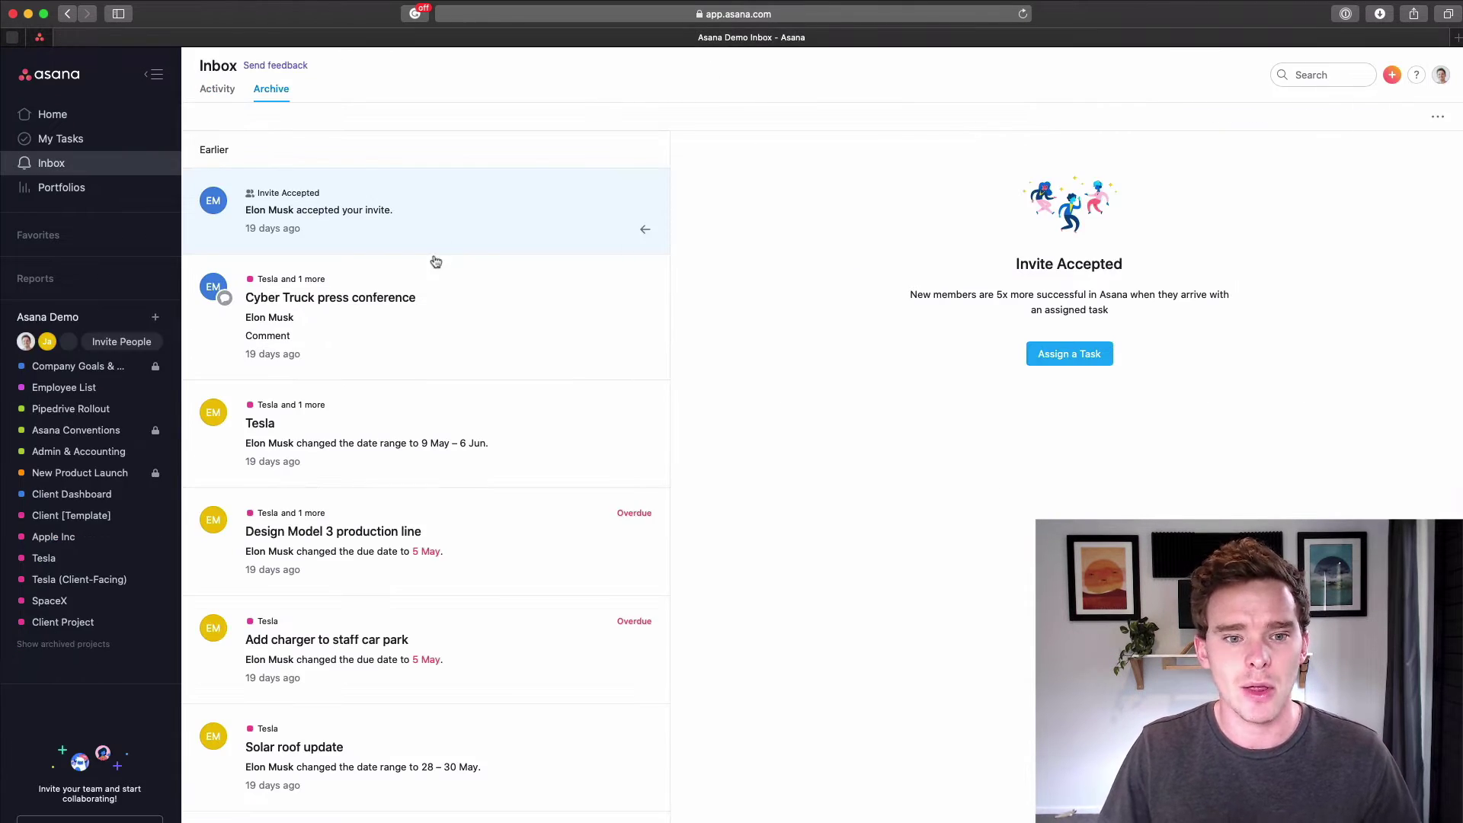
Open the Clients portfolio's Workload view from the portfolios overview
{"action": "left_click", "coordinate": [107, 190]}
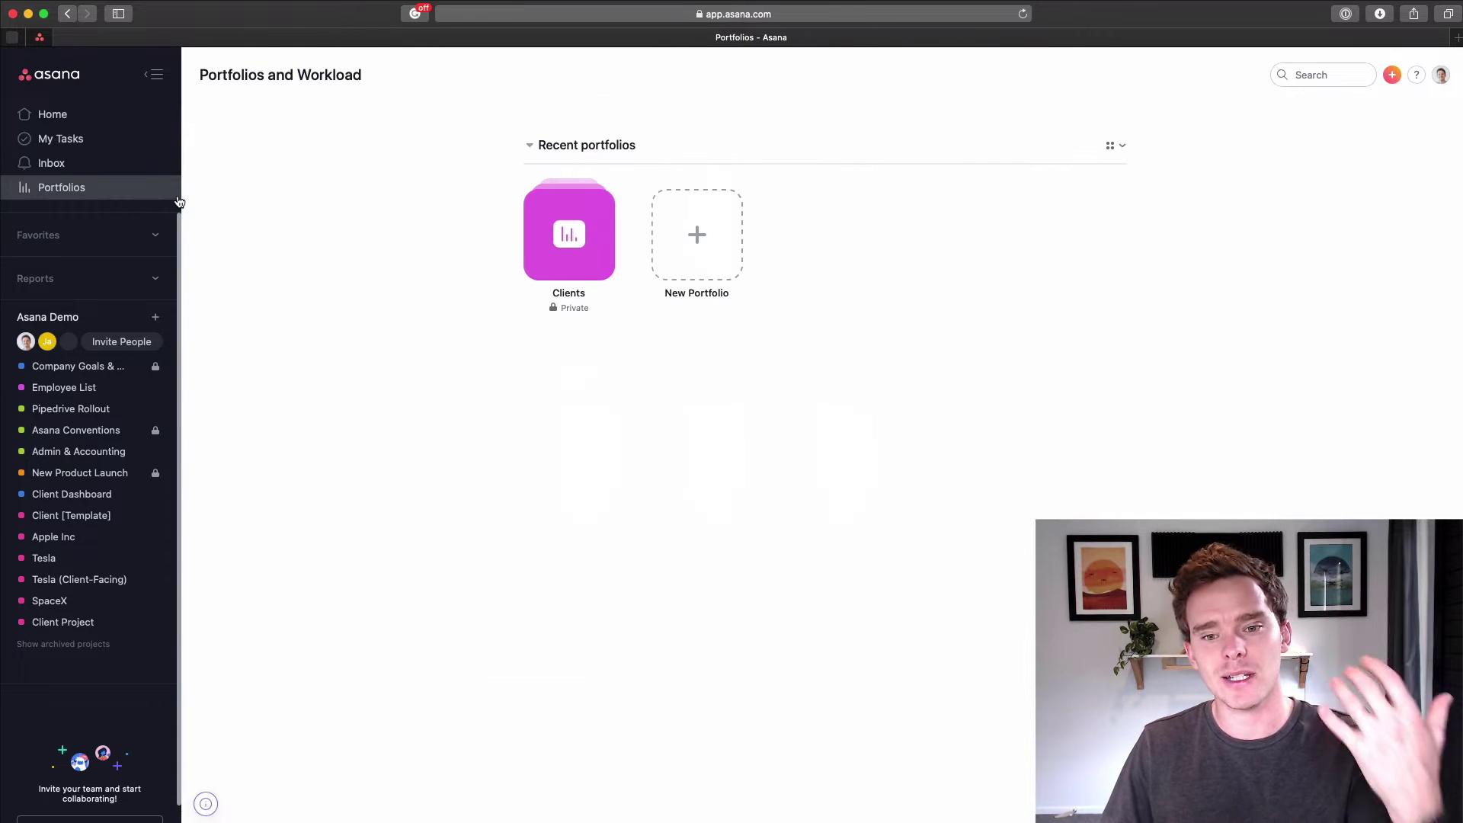
{"action": "left_click", "coordinate": [589, 253]}
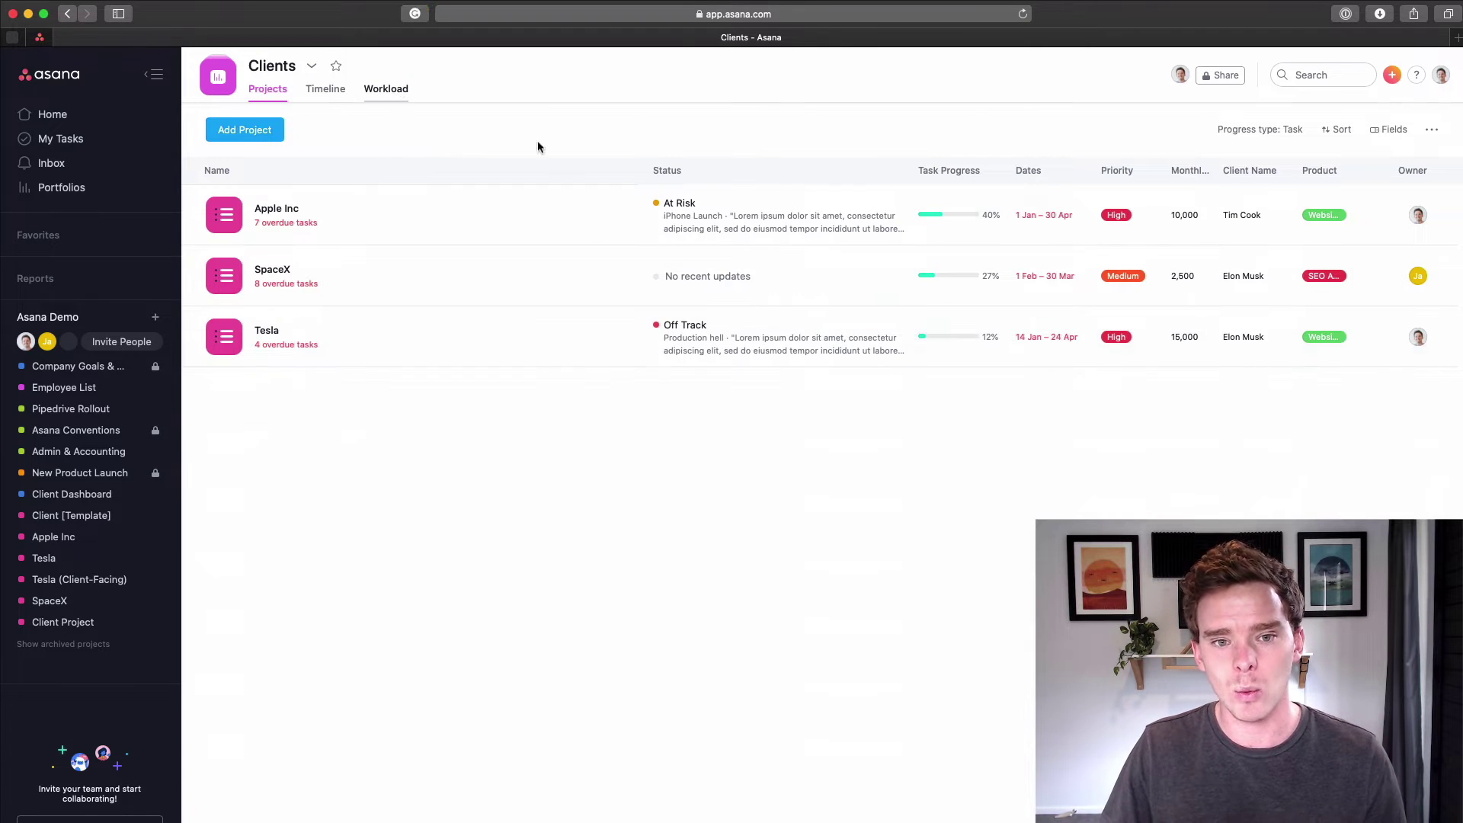
{"action": "scroll", "coordinate": [585, 283], "scroll_direction": "left", "scroll_amount": 10}
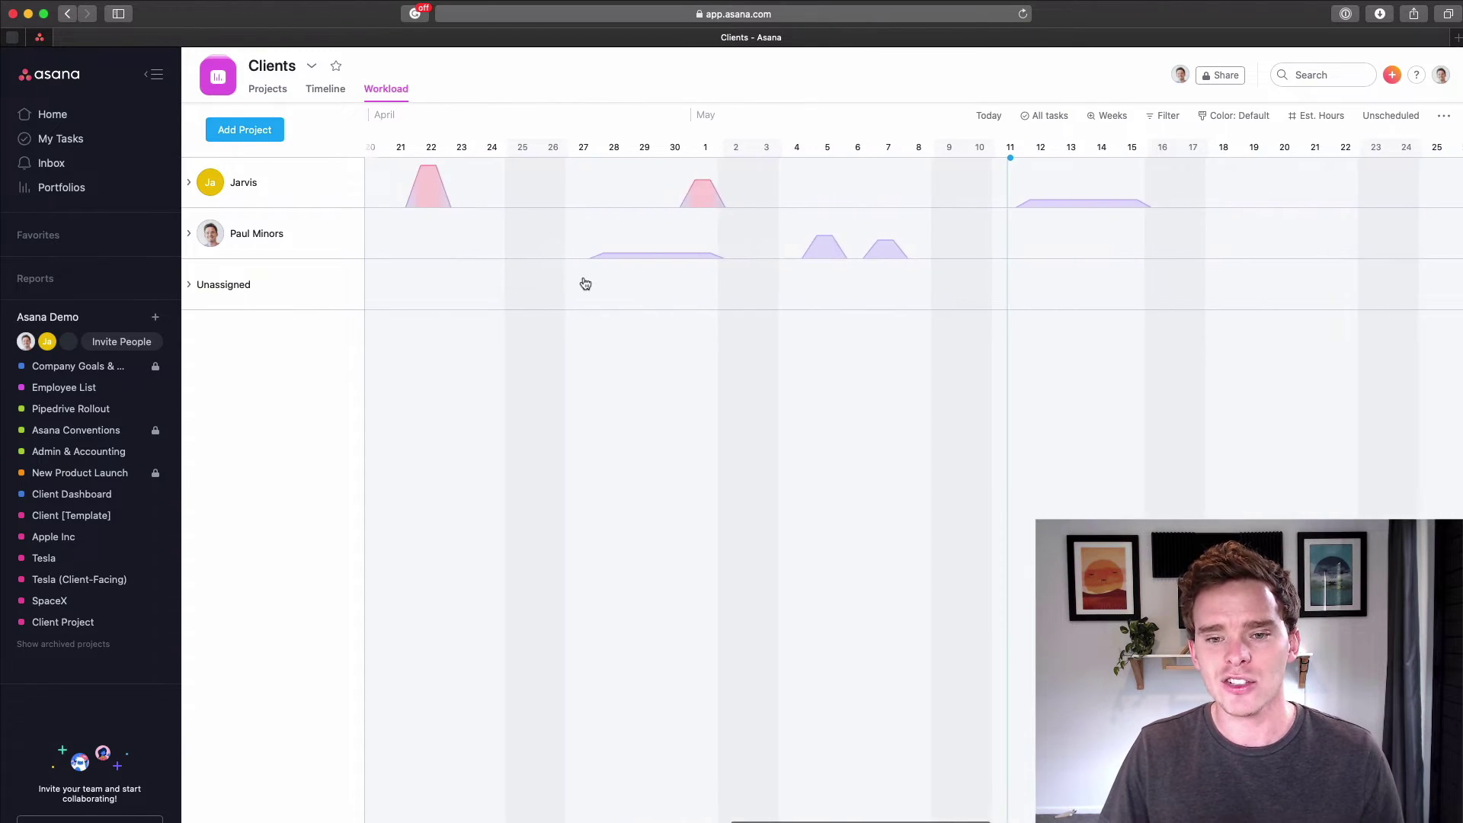
{"action": "scroll", "coordinate": [585, 283], "scroll_direction": "left", "scroll_amount": 15}
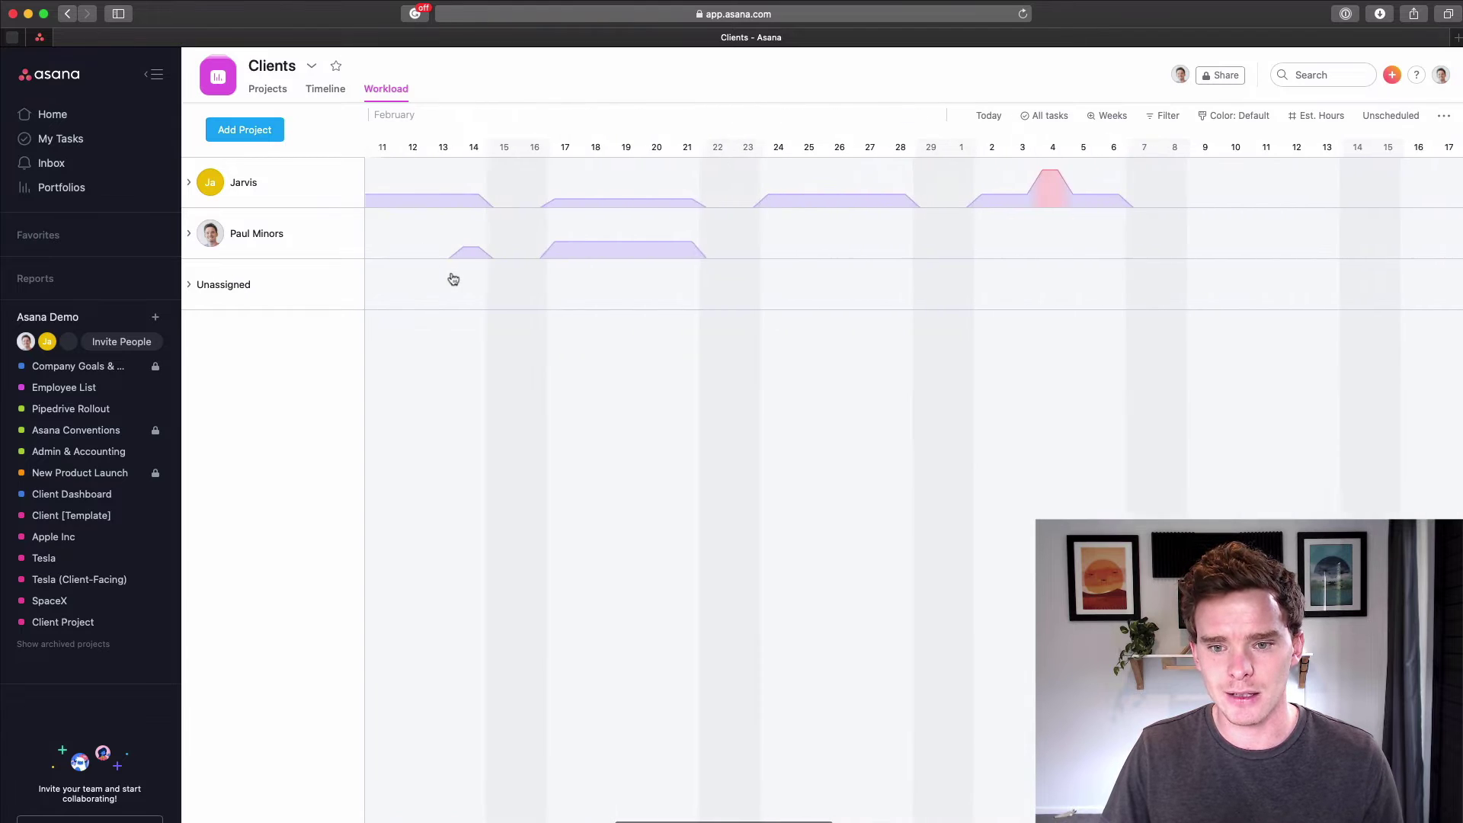
{"action": "scroll", "coordinate": [453, 280], "scroll_direction": "left", "scroll_amount": 3}
Expand both team members so their tasks split into Apple Inc, SpaceX and Tesla rows
{"action": "left_click", "coordinate": [189, 185]}
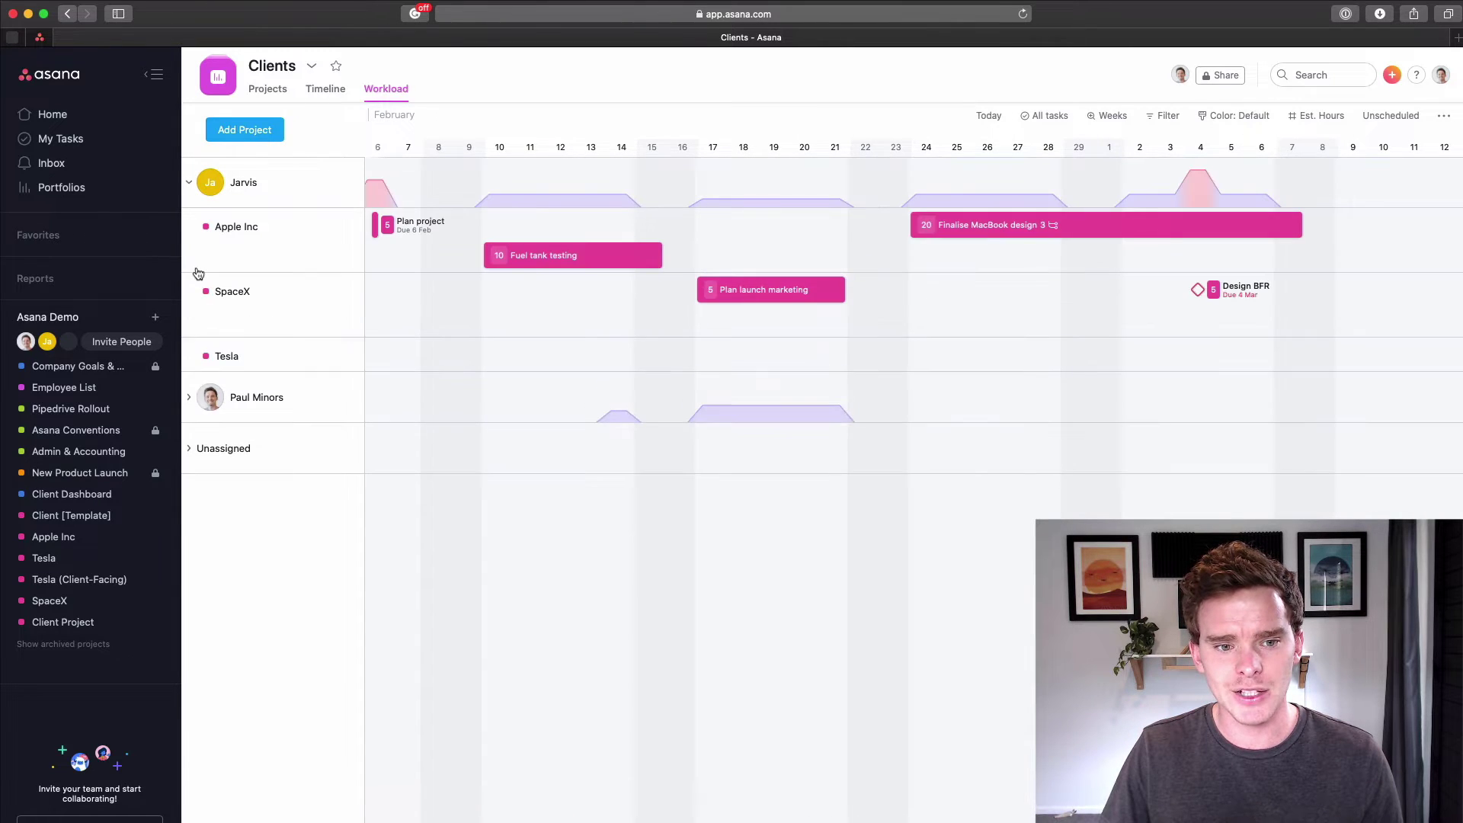
{"action": "left_click", "coordinate": [189, 397]}
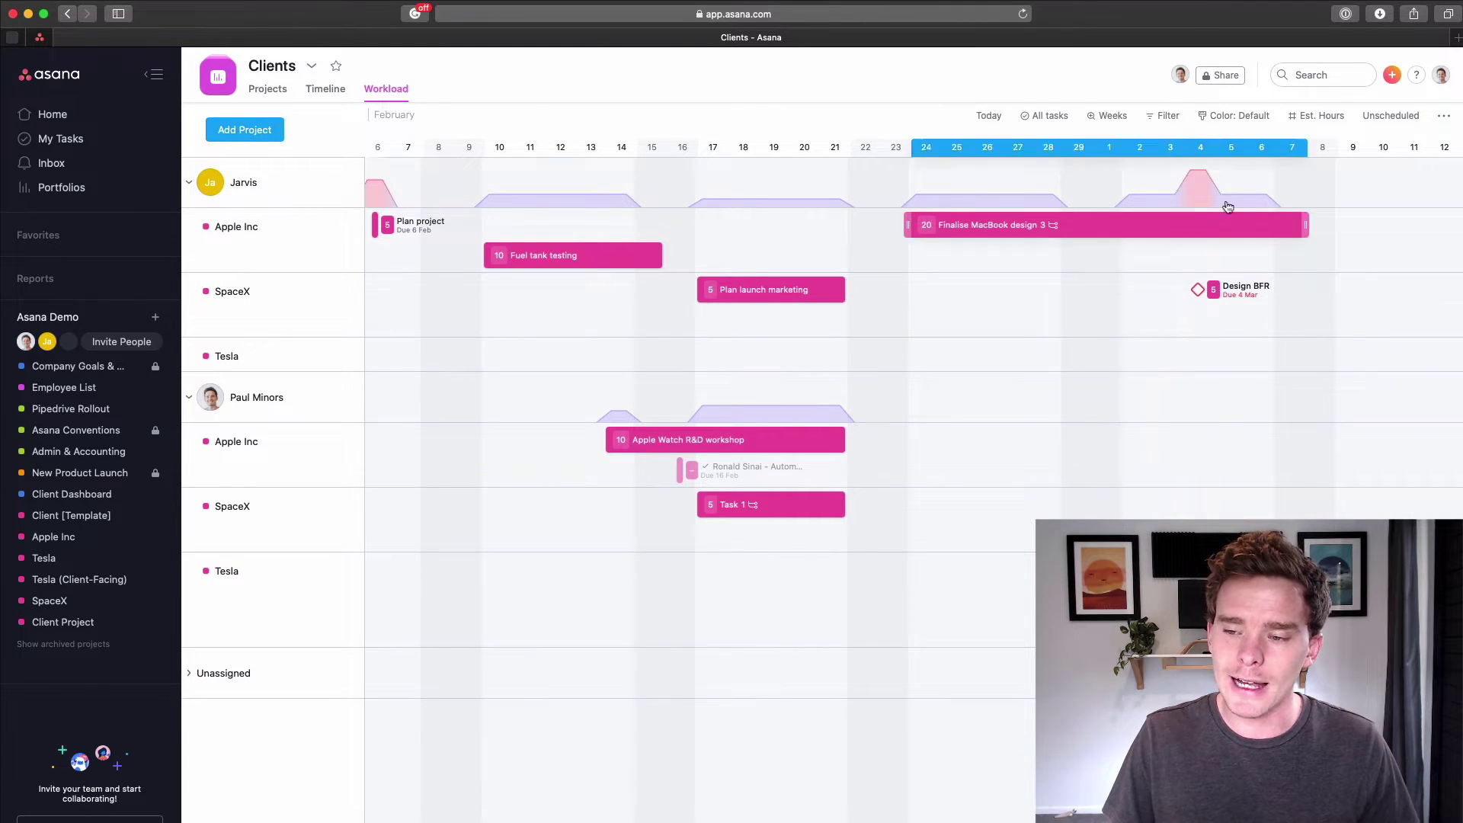
{"action": "mouse_move", "coordinate": [1199, 181]}
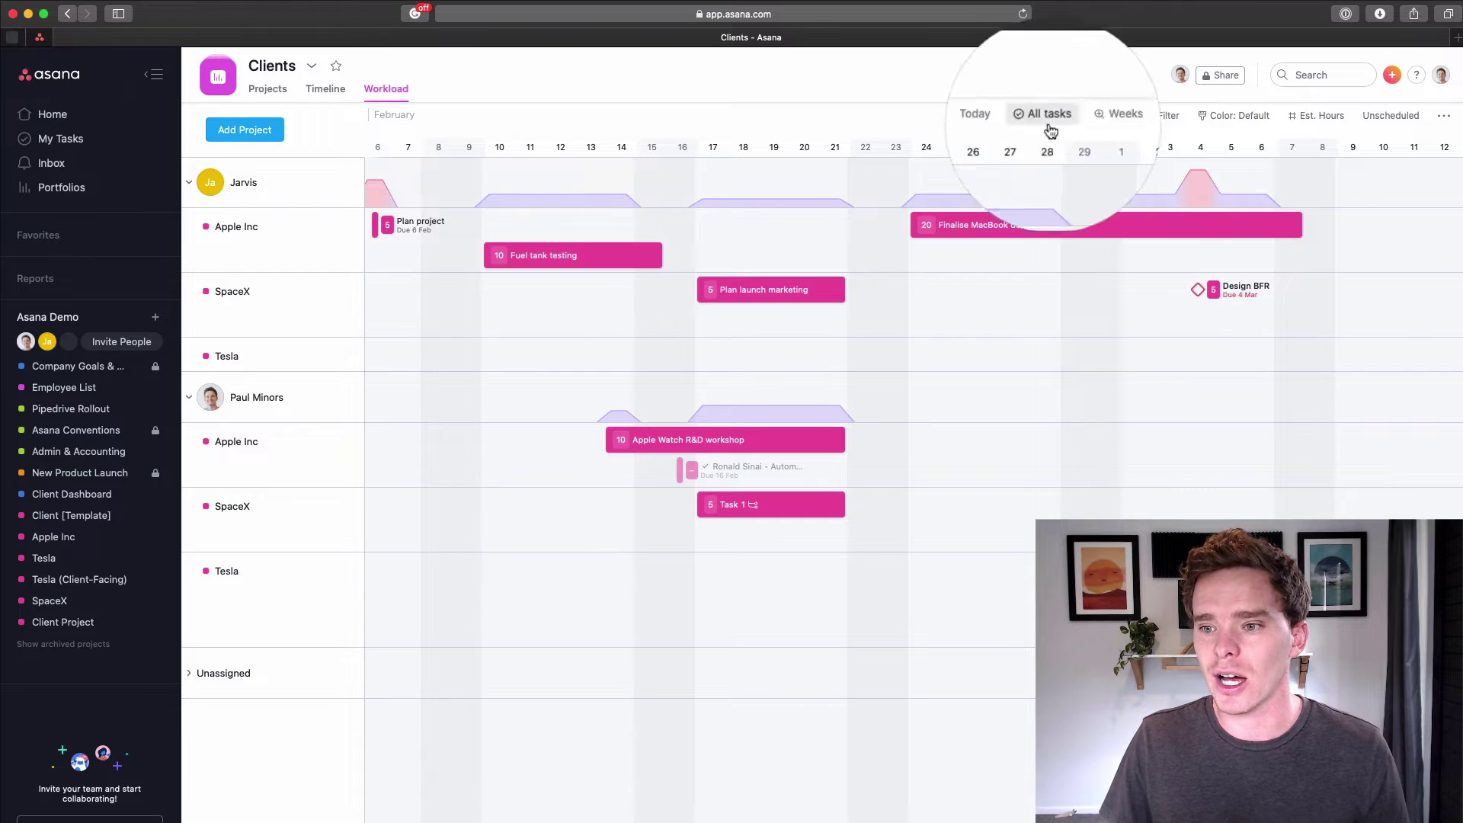
Review the team's weekly capacity in Est. Hours > Edit capacity, cancelling without changes
{"action": "left_click", "coordinate": [1317, 115]}
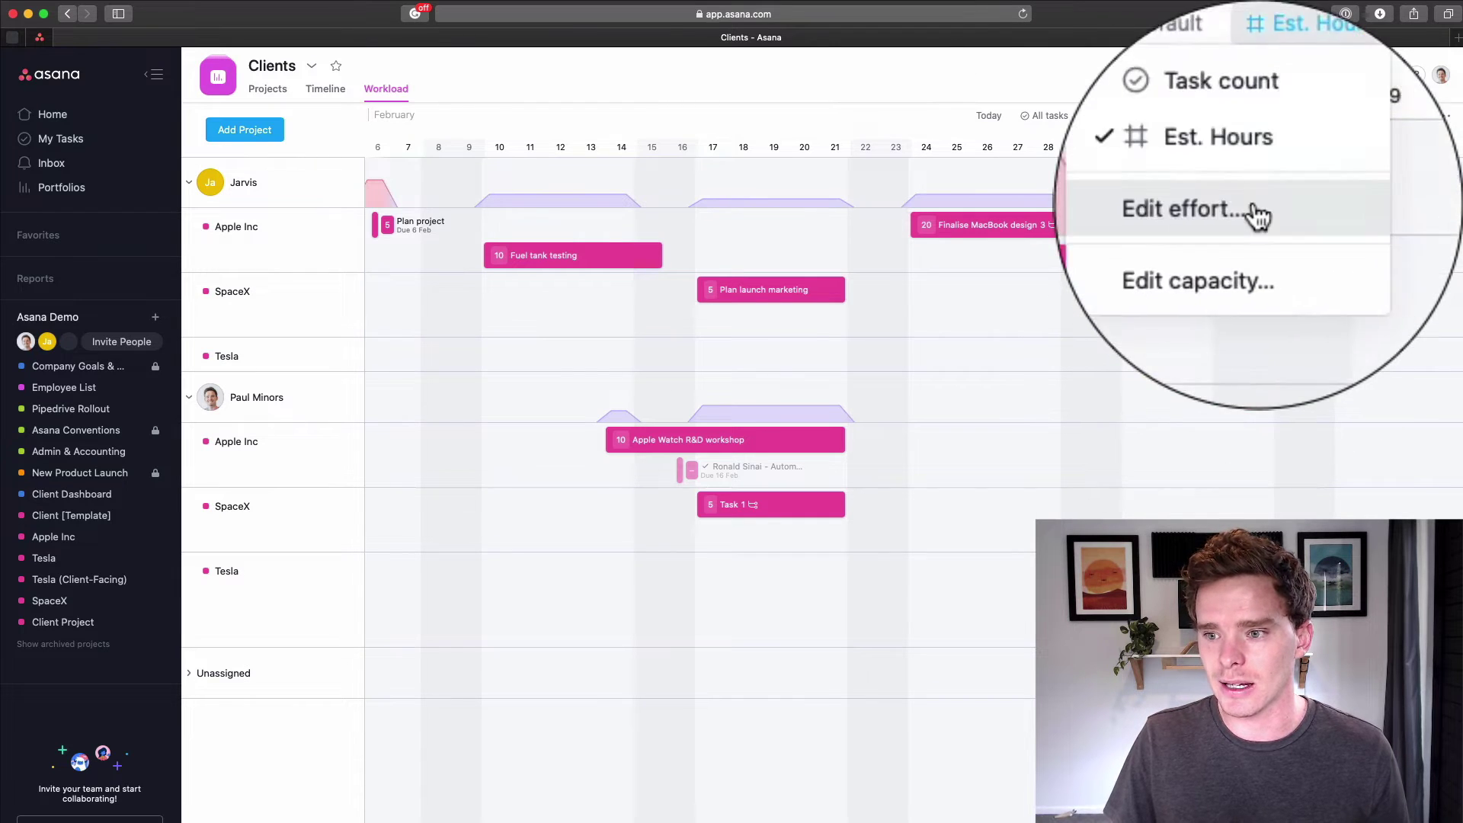
{"action": "left_click", "coordinate": [1330, 213]}
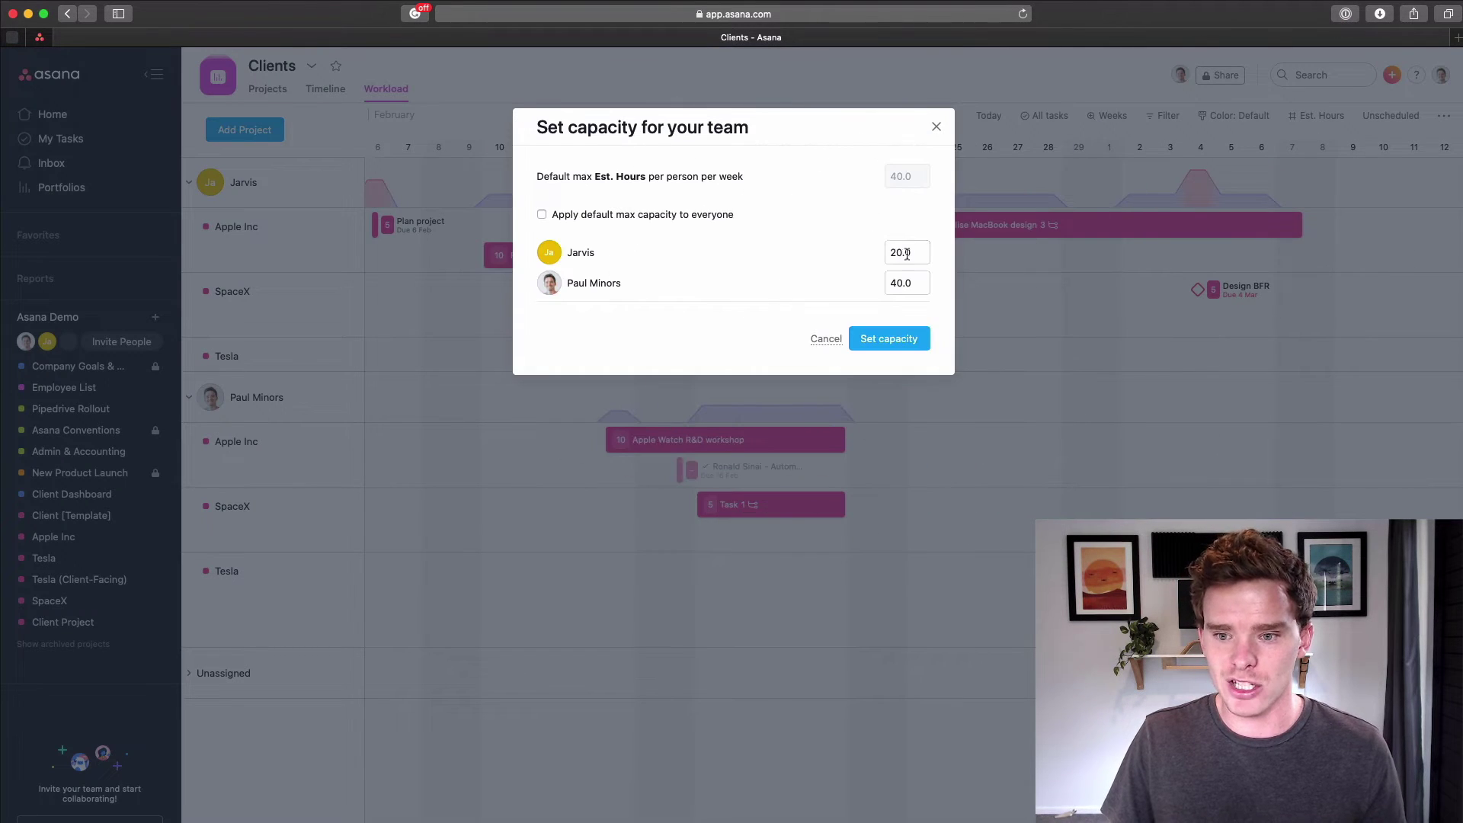
{"action": "left_click_drag", "start_coordinate": [911, 252], "coordinate": [884, 282]}
{"action": "left_click", "coordinate": [826, 339]}
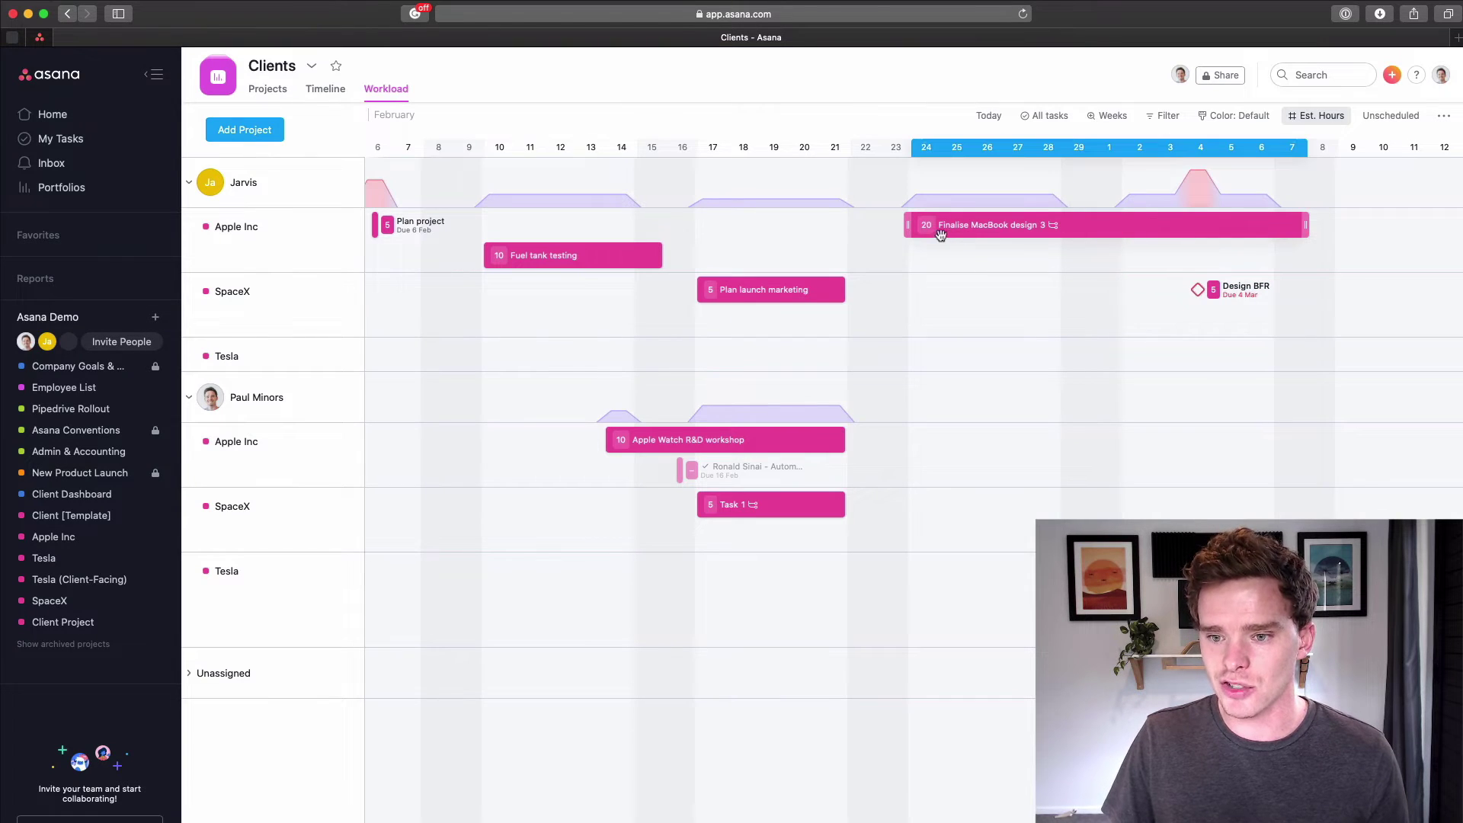
Check the Design BFR milestone details, then collapse both team members to summary load curves
{"action": "left_click", "coordinate": [1198, 290]}
{"action": "left_click", "coordinate": [1210, 416]}
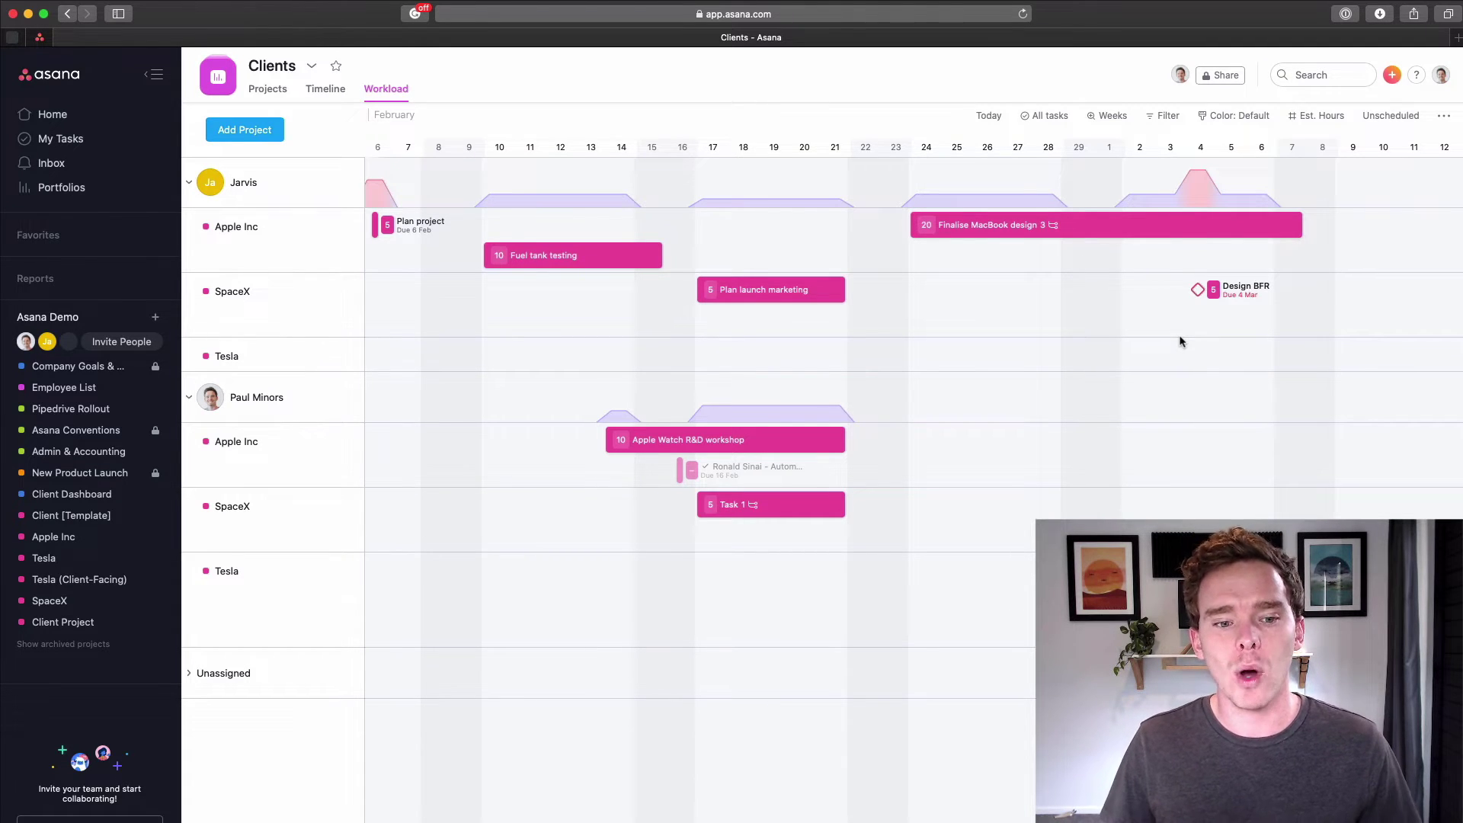
{"action": "left_click", "coordinate": [188, 397]}
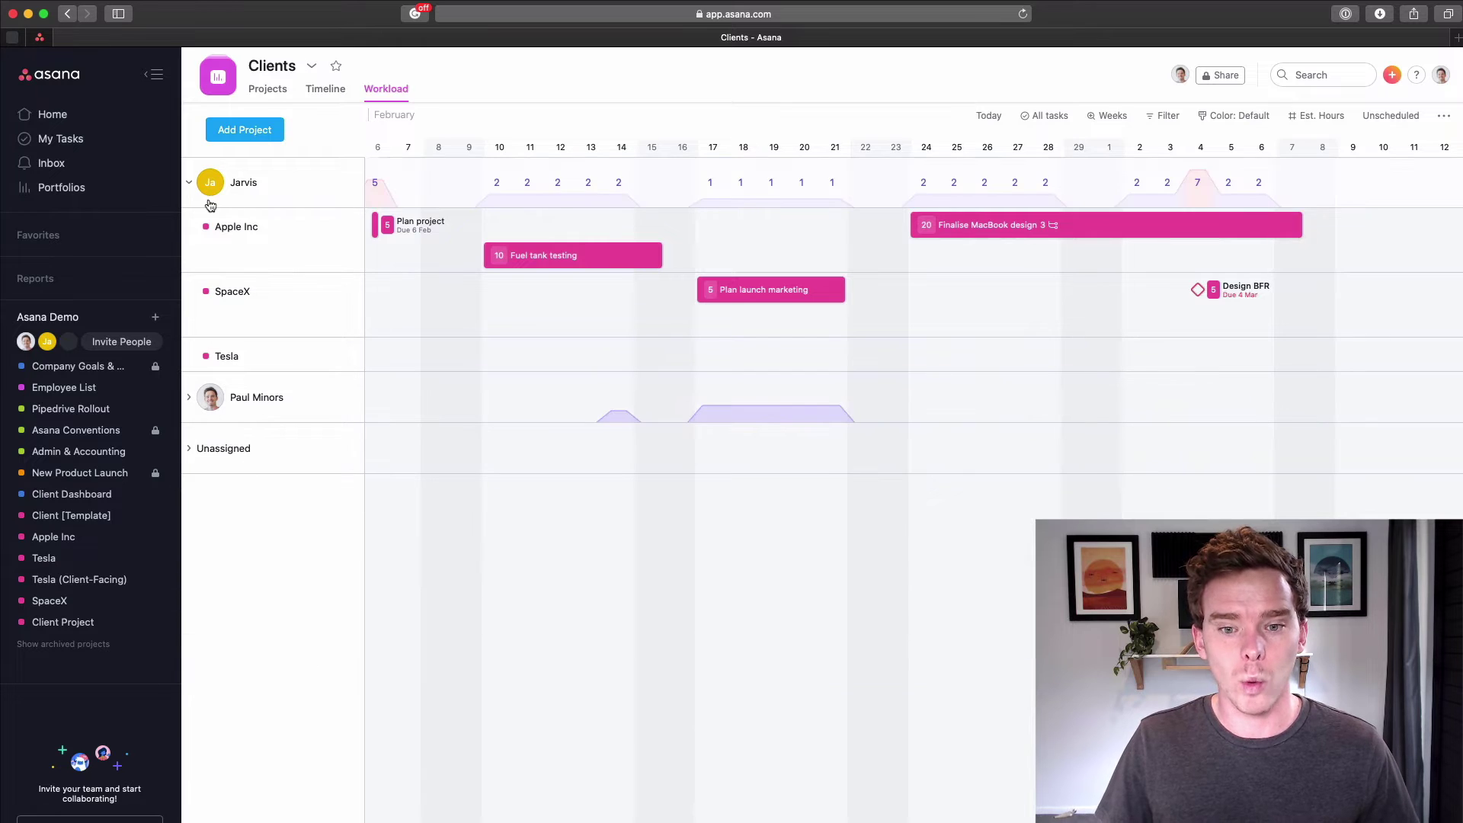
{"action": "left_click", "coordinate": [188, 182]}
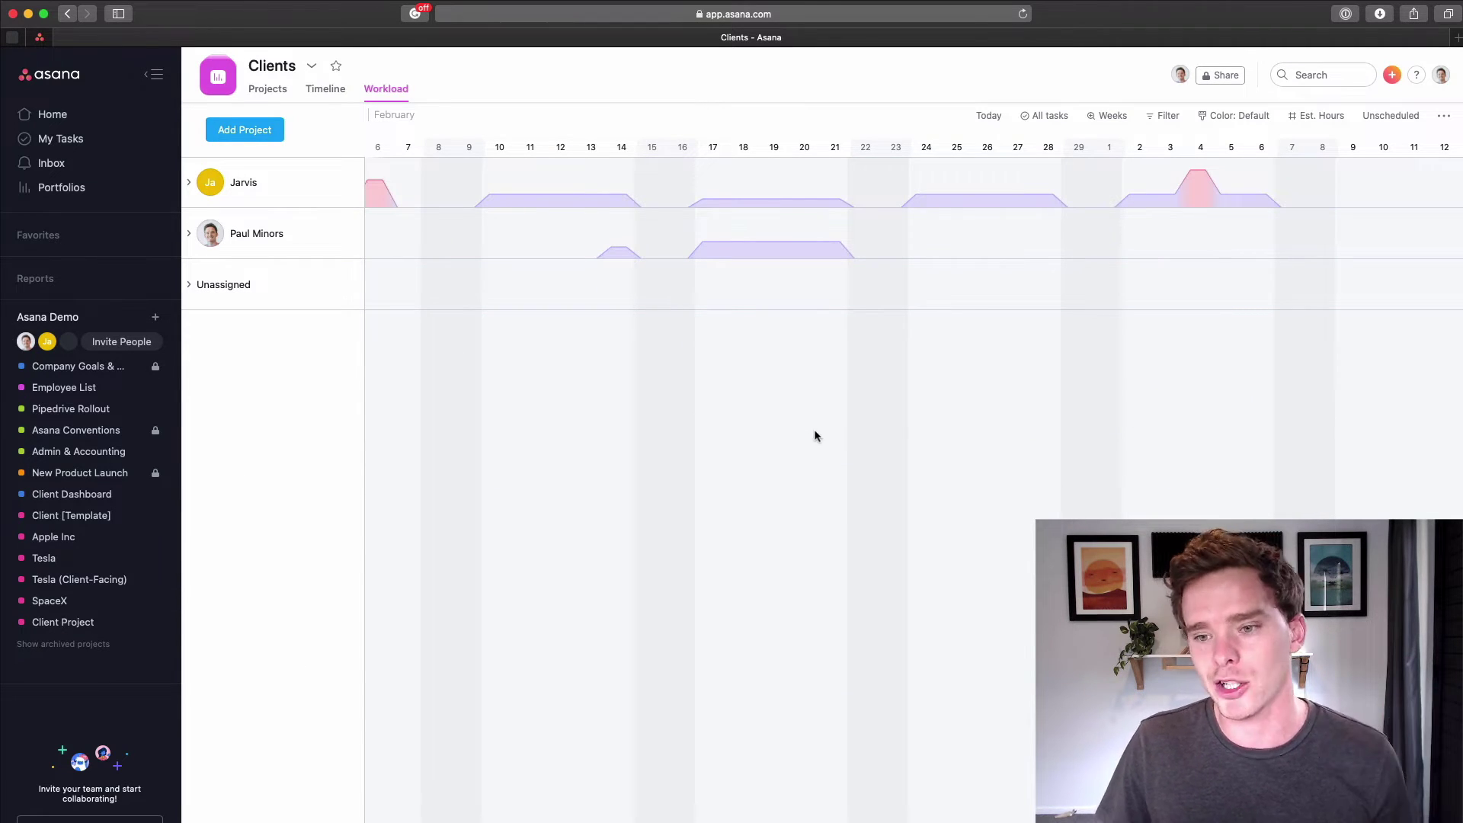
{"action": "scroll", "coordinate": [814, 431], "scroll_direction": "right", "scroll_amount": 15}
{"action": "scroll", "coordinate": [817, 429], "scroll_direction": "left", "scroll_amount": 15}
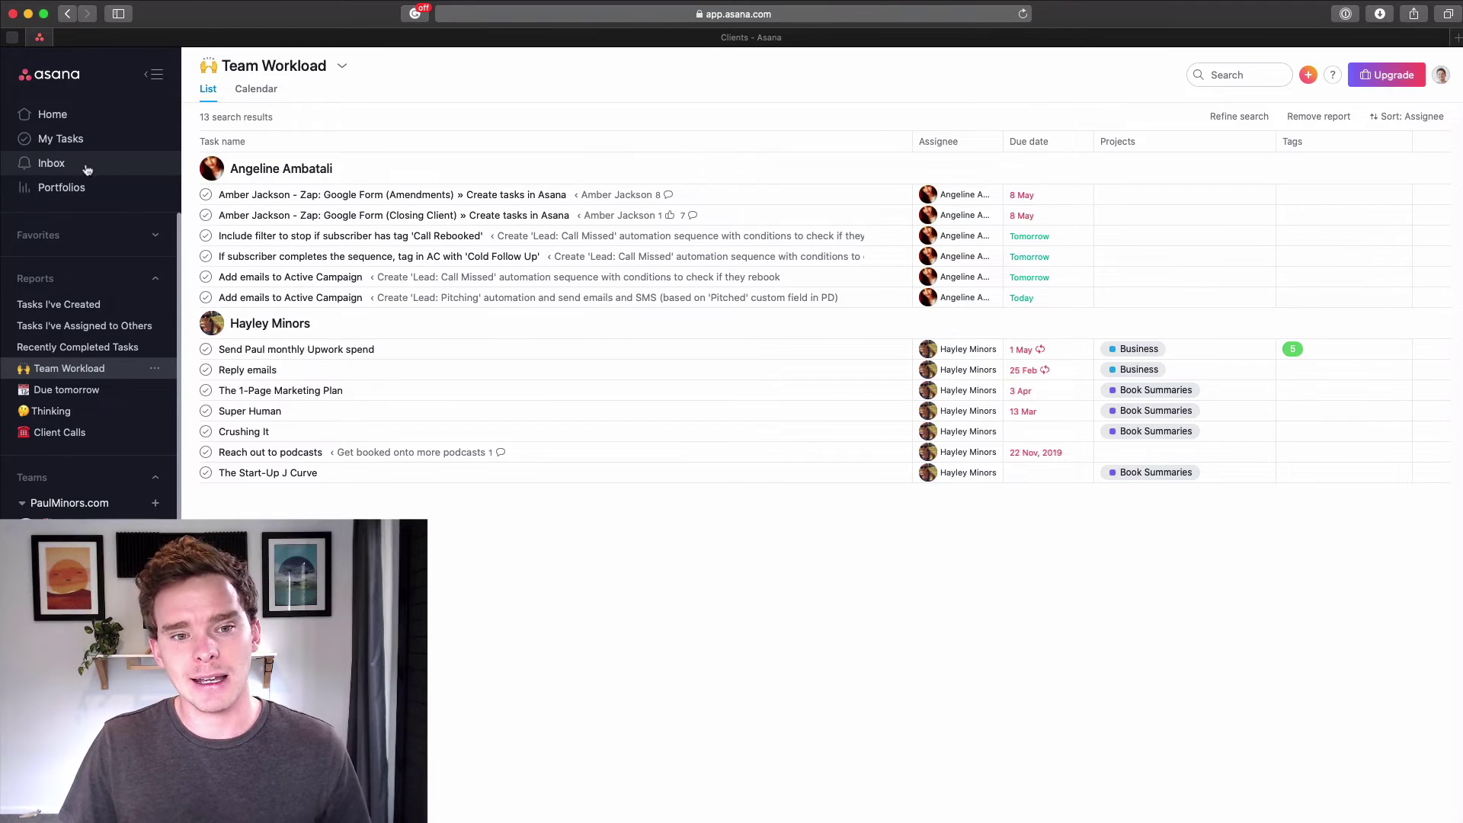
Browse the Inbox's recent task activity and archive the pricing table toggle notification
{"action": "left_click", "coordinate": [85, 166]}
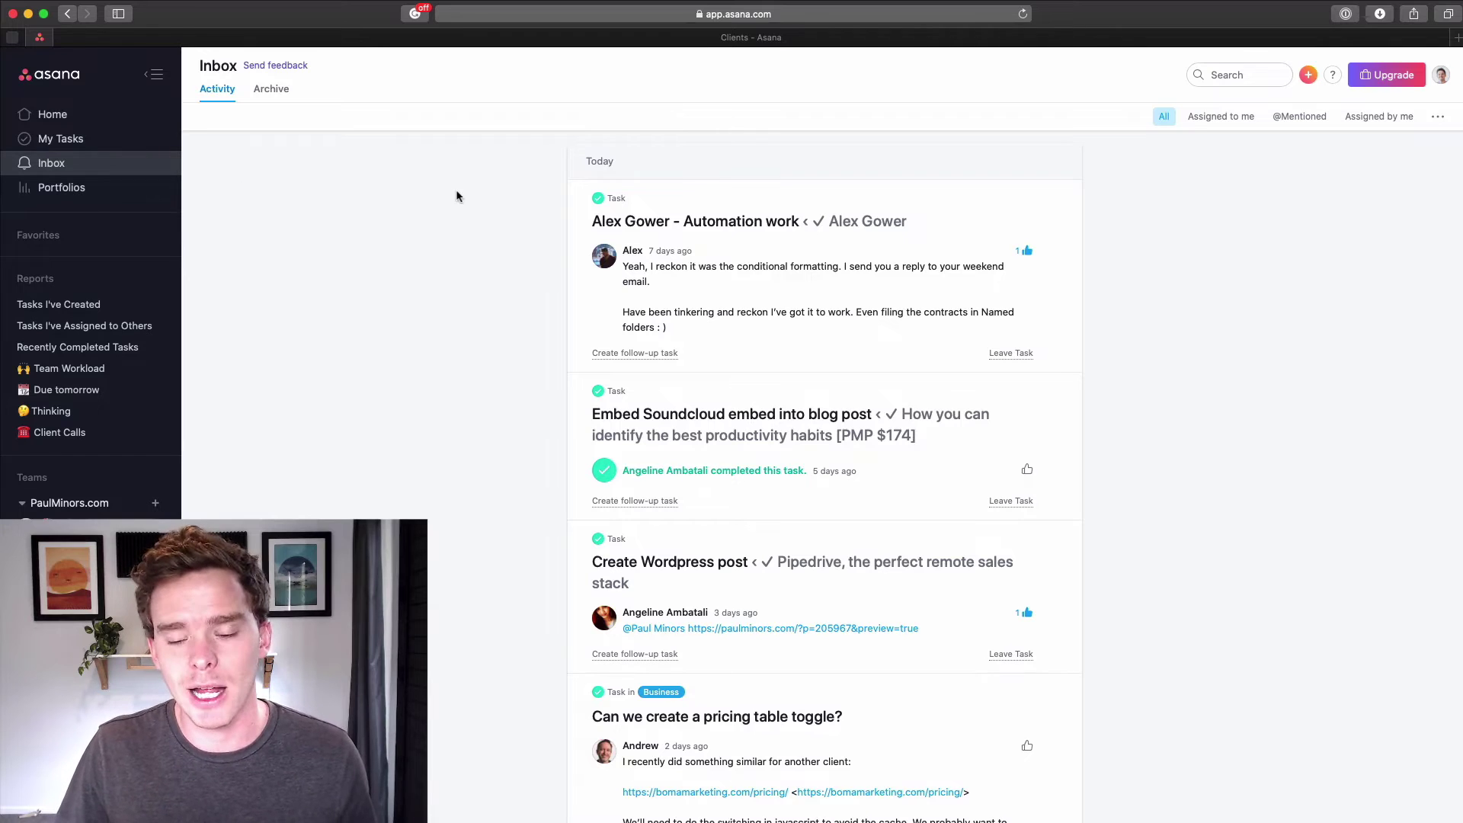
{"action": "scroll", "coordinate": [918, 414], "scroll_direction": "down", "scroll_amount": 3}
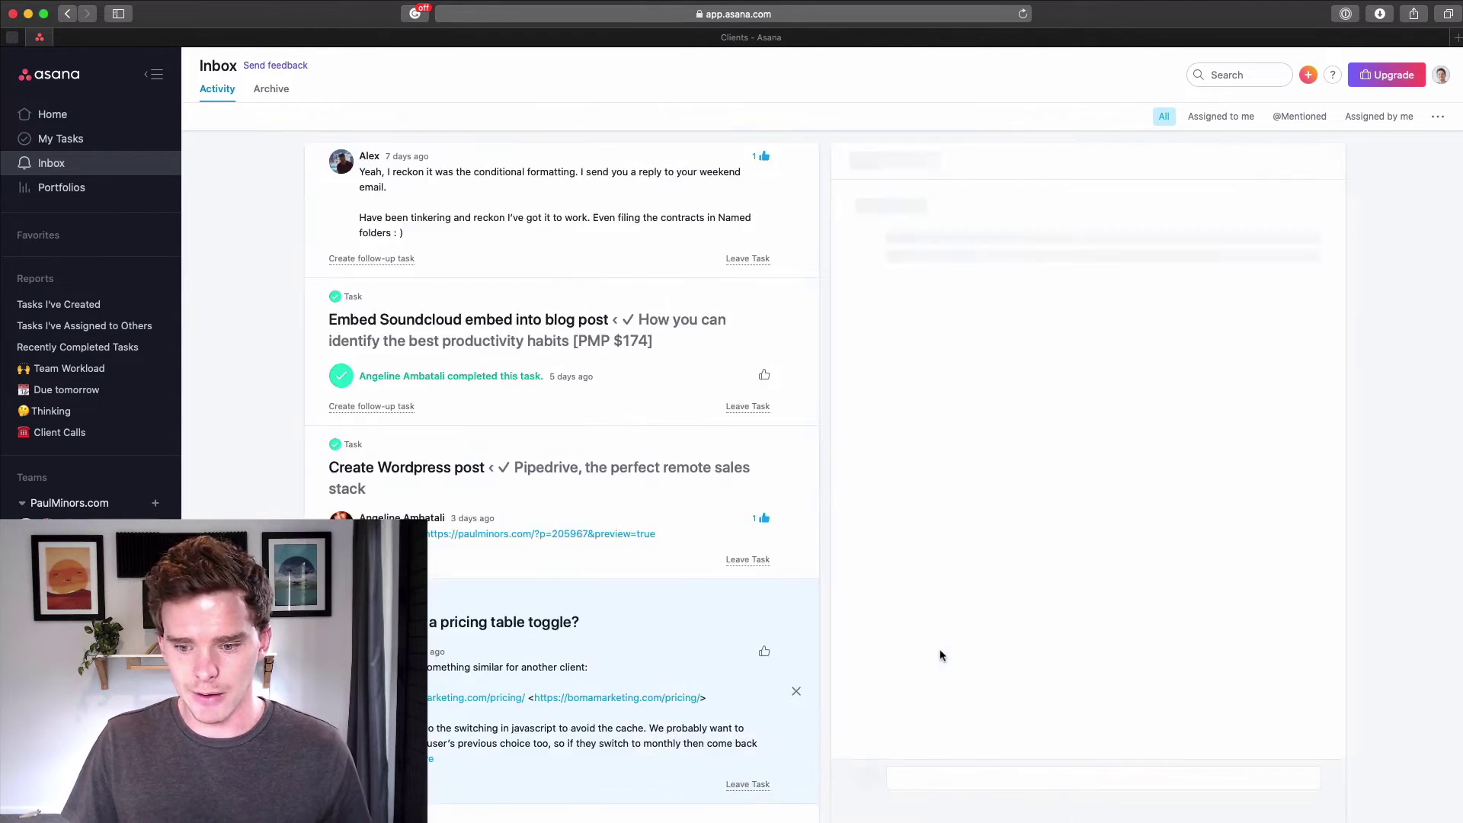
{"action": "scroll", "coordinate": [1013, 541], "scroll_direction": "down", "scroll_amount": 3}
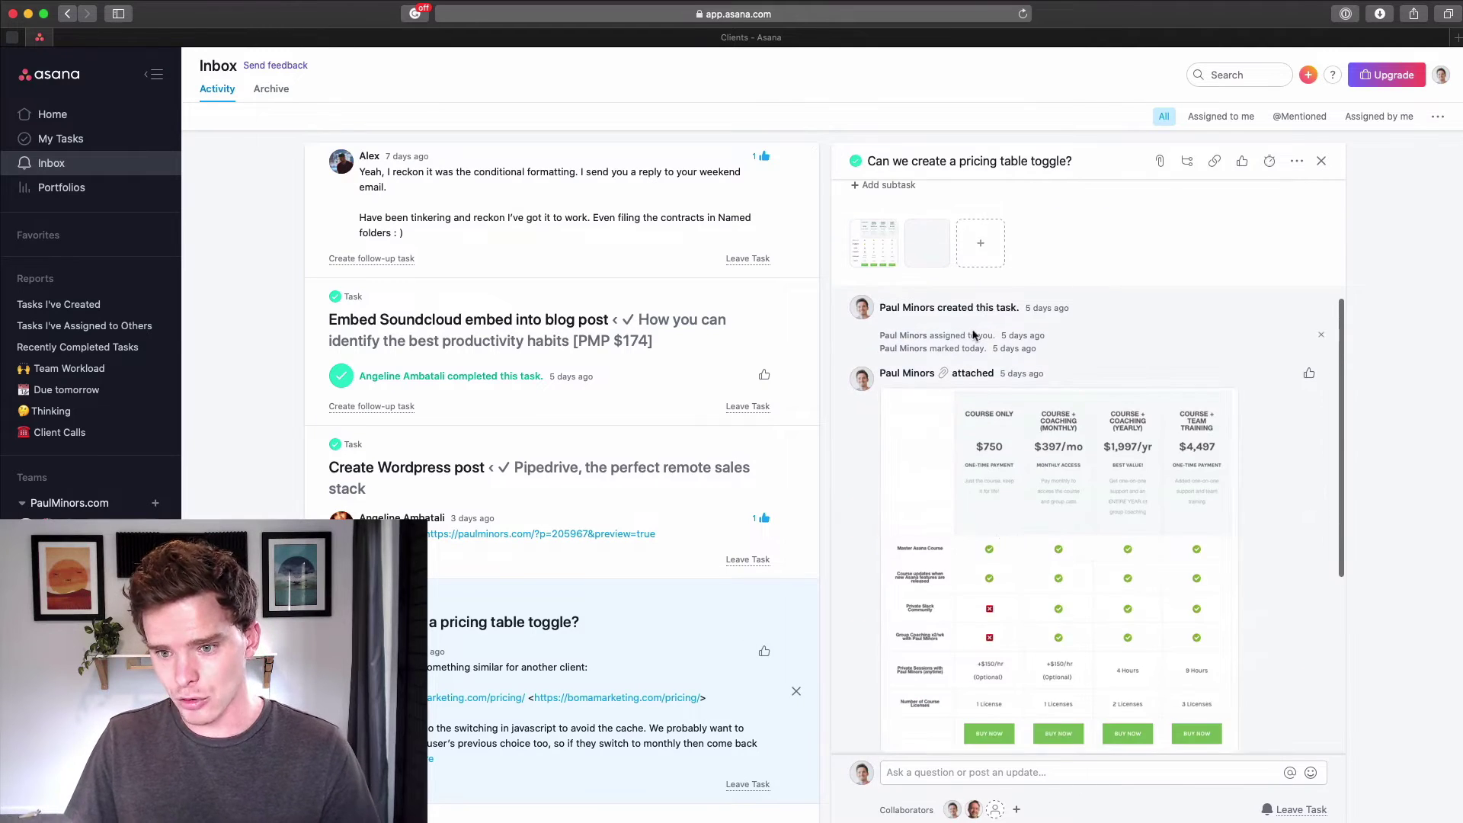
{"action": "scroll", "coordinate": [973, 333], "scroll_direction": "down", "scroll_amount": 6}
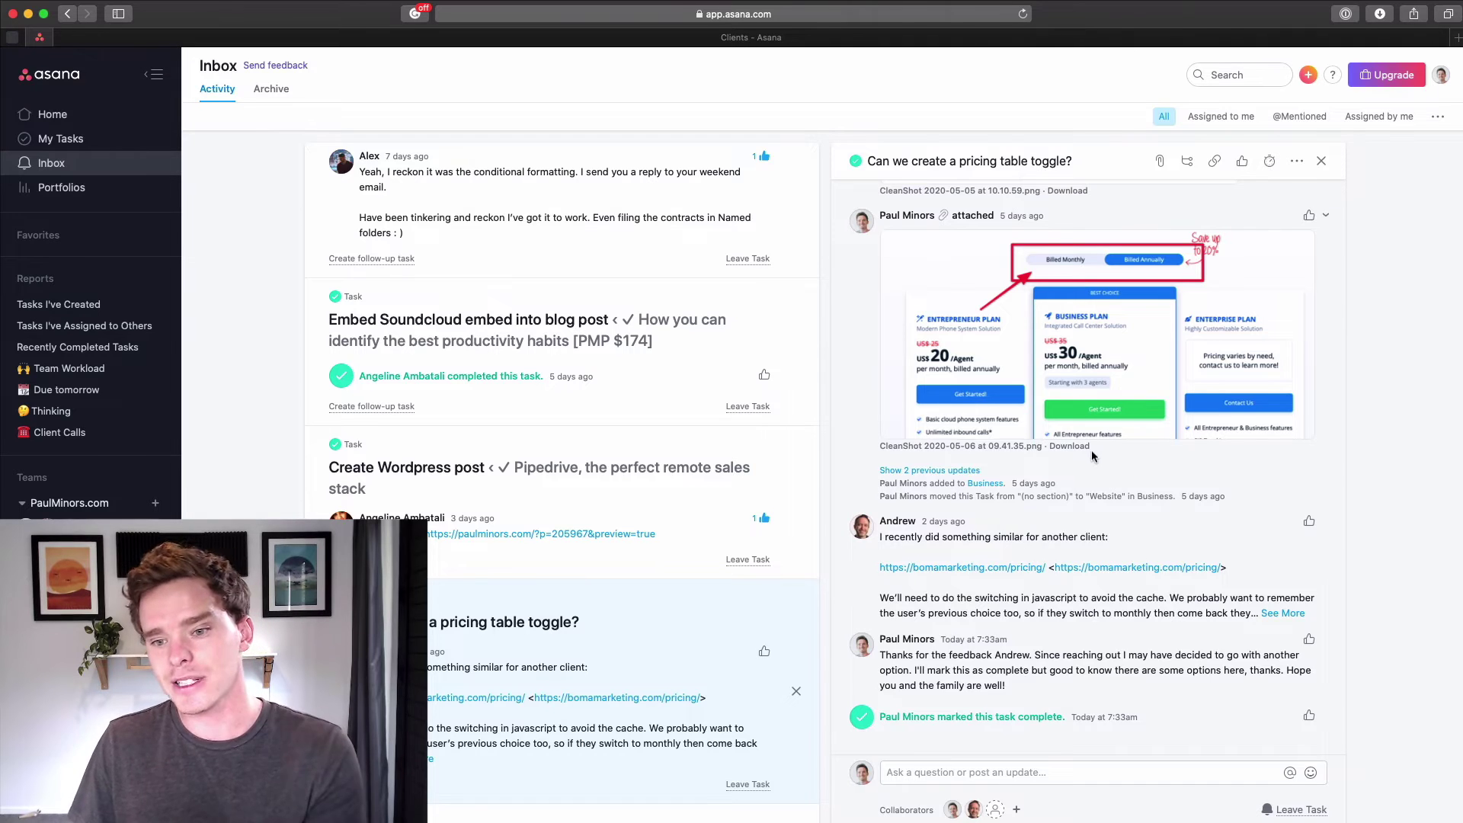
{"action": "scroll", "coordinate": [1090, 457], "scroll_direction": "up", "scroll_amount": 2}
{"action": "scroll", "coordinate": [1086, 456], "scroll_direction": "up", "scroll_amount": 10}
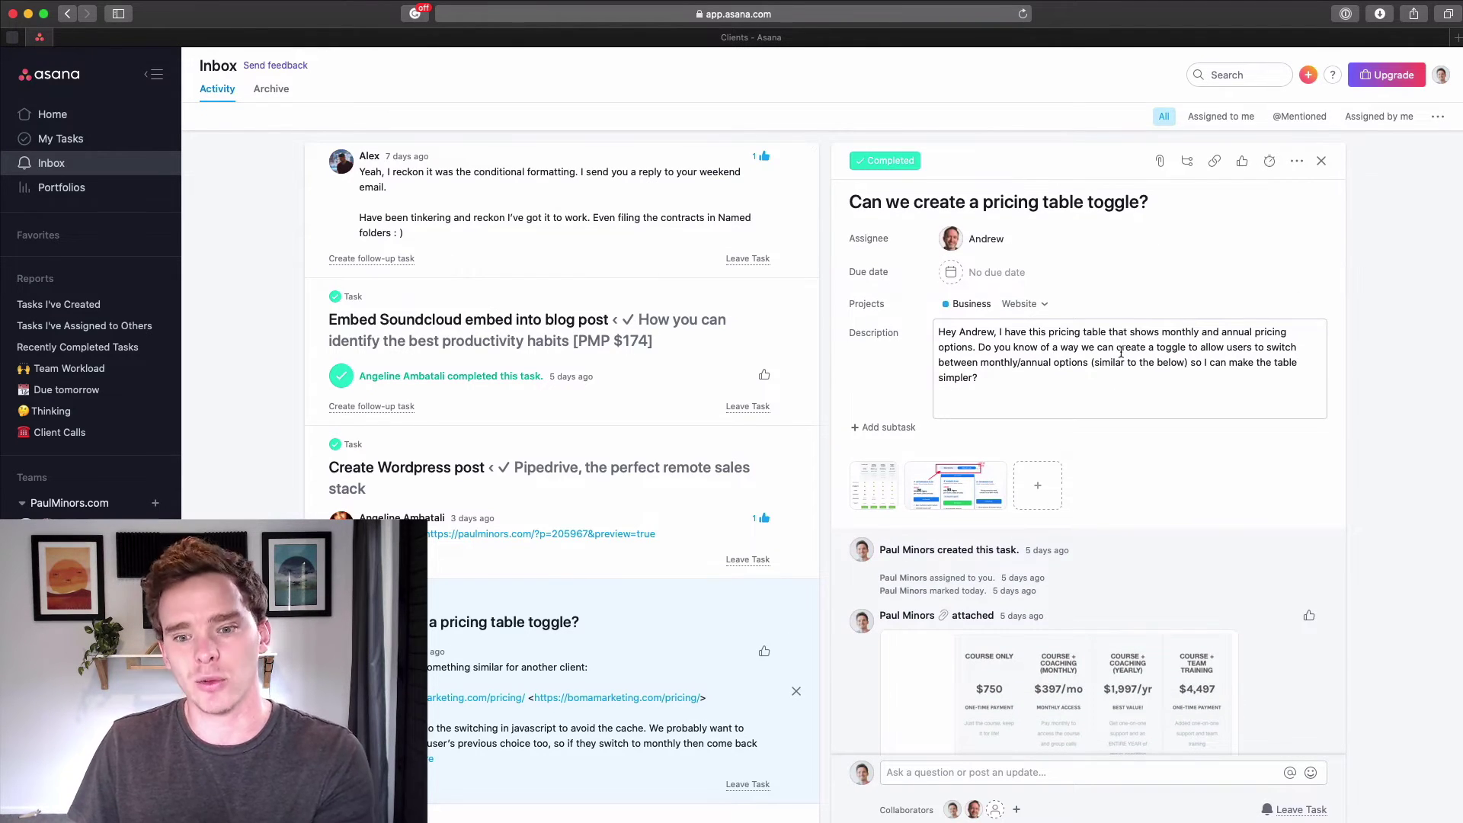
{"action": "left_click", "coordinate": [796, 691]}
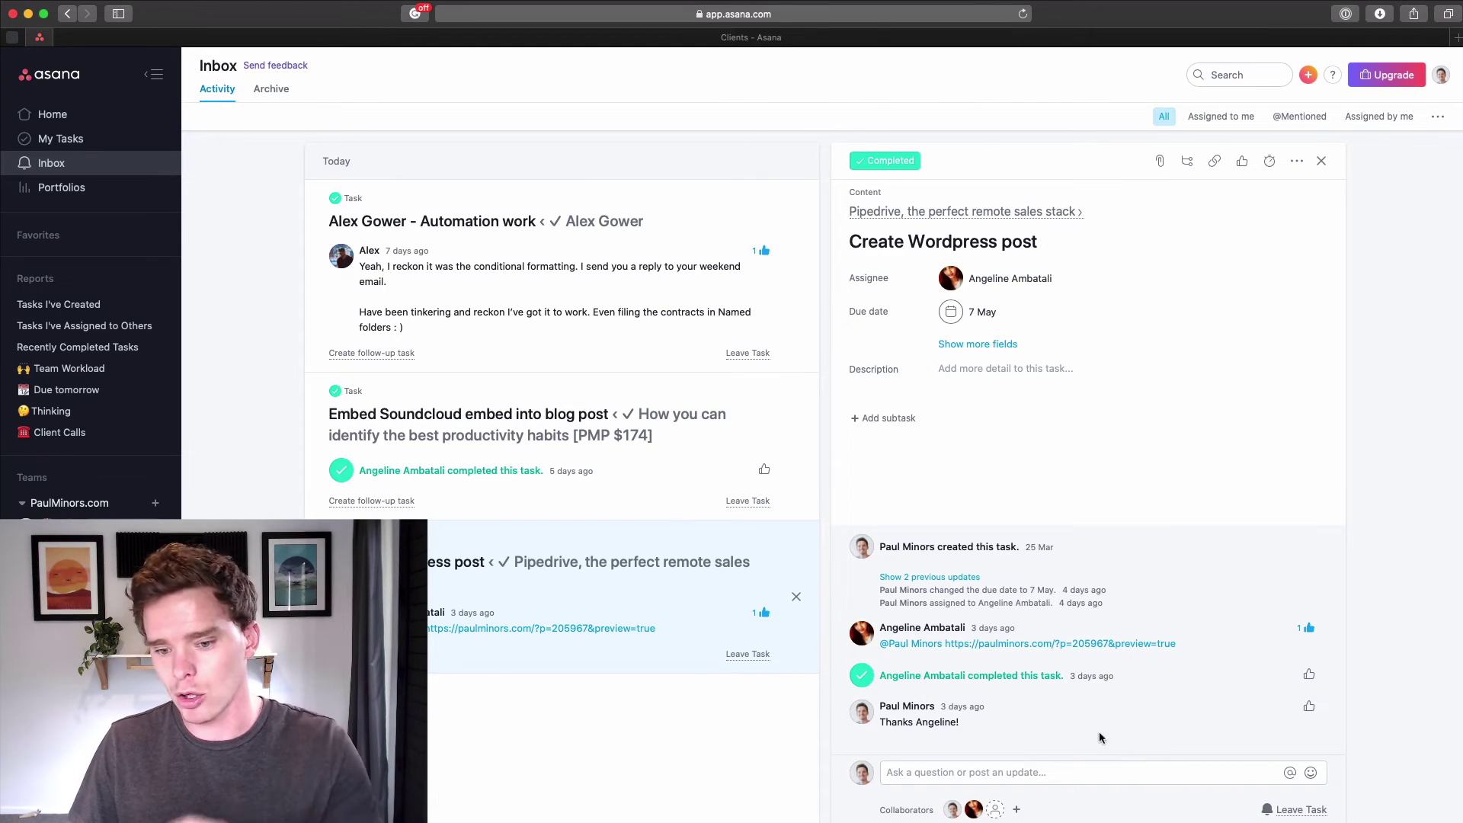
Archive the Create Wordpress post notification and read the Automation work task's comment thread
{"action": "left_click", "coordinate": [795, 596]}
{"action": "left_click", "coordinate": [697, 357]}
{"action": "scroll", "coordinate": [1045, 427], "scroll_direction": "down", "scroll_amount": 10}
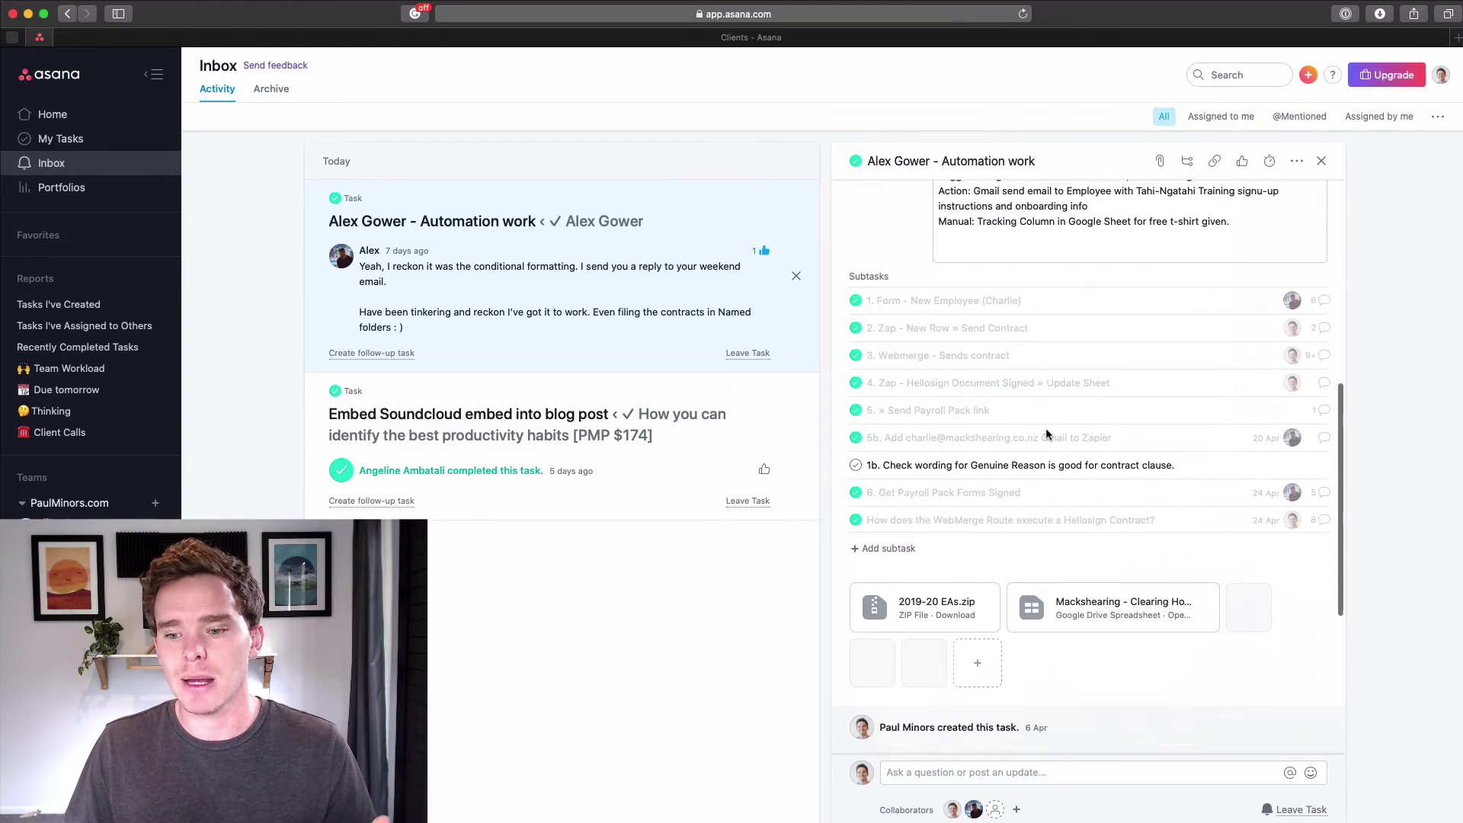
{"action": "scroll", "coordinate": [1045, 428], "scroll_direction": "down", "scroll_amount": 5}
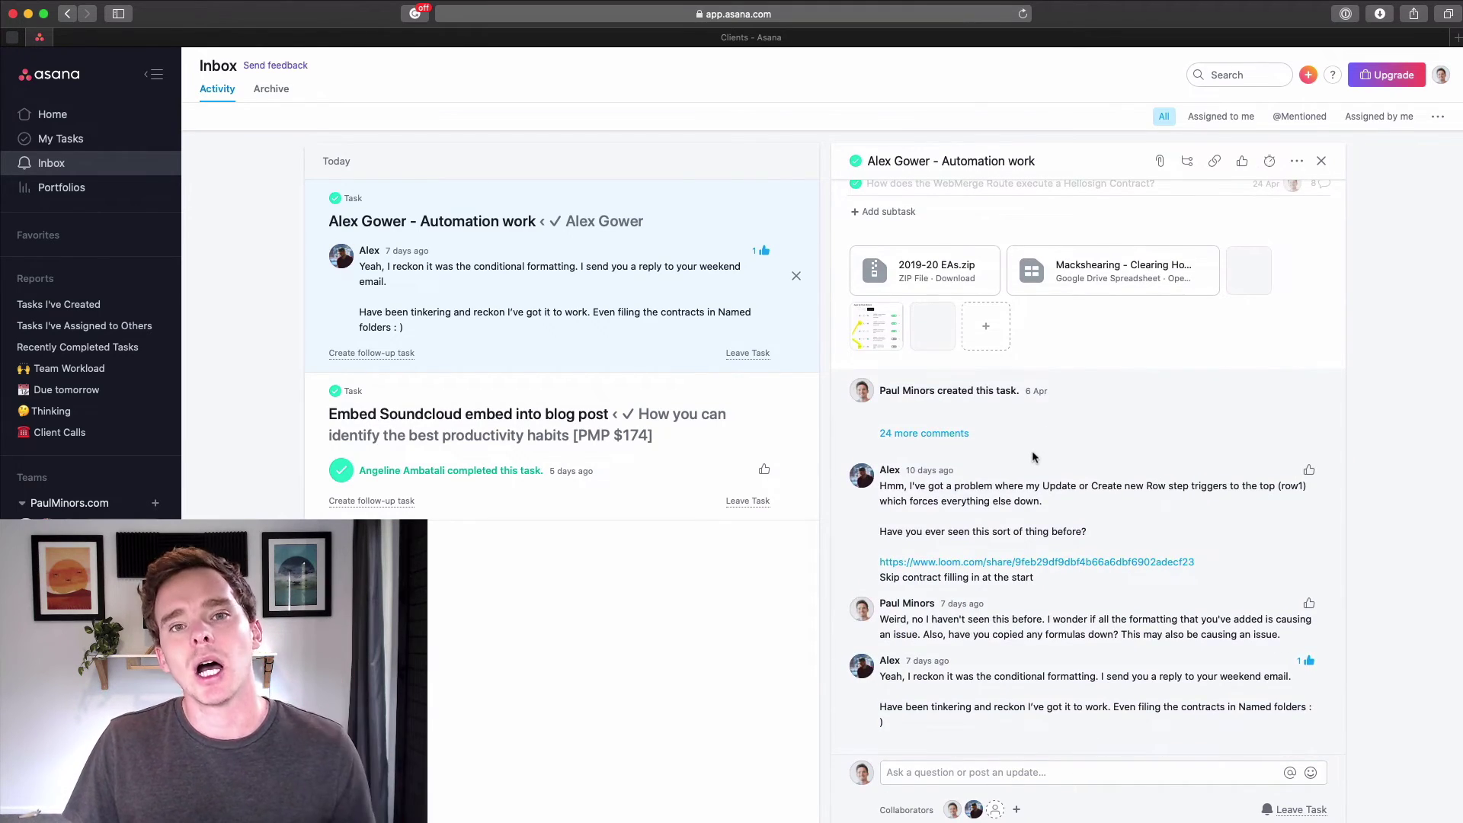